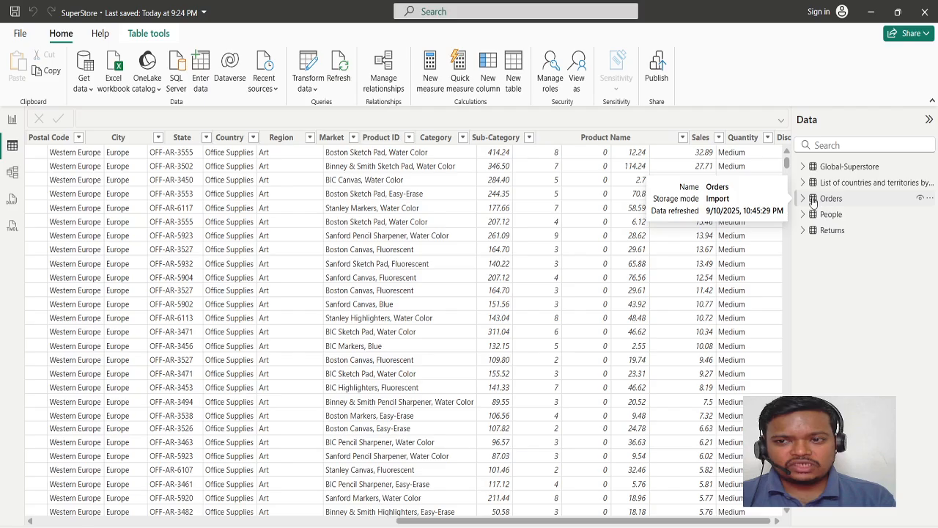
- Look over the fields of the Orders table, collapse them again and select the table
left_click(803, 198)
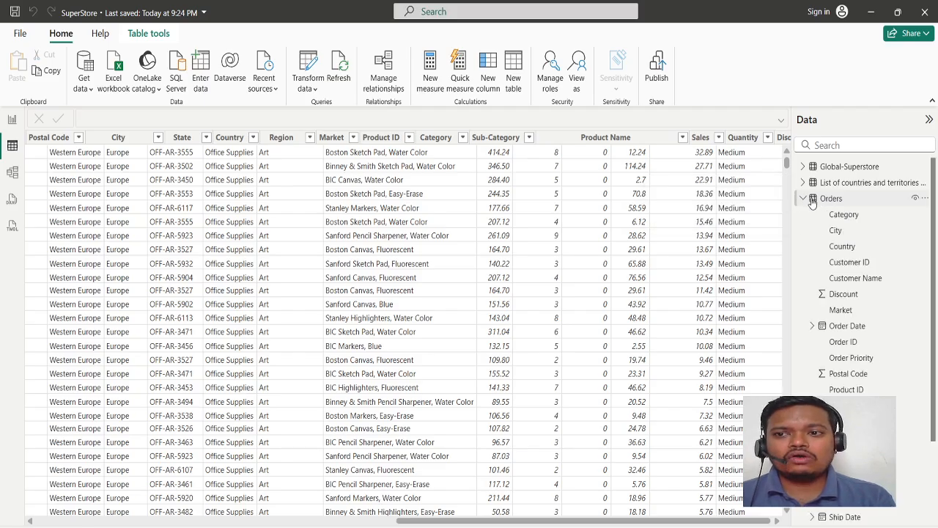
left_click(802, 199)
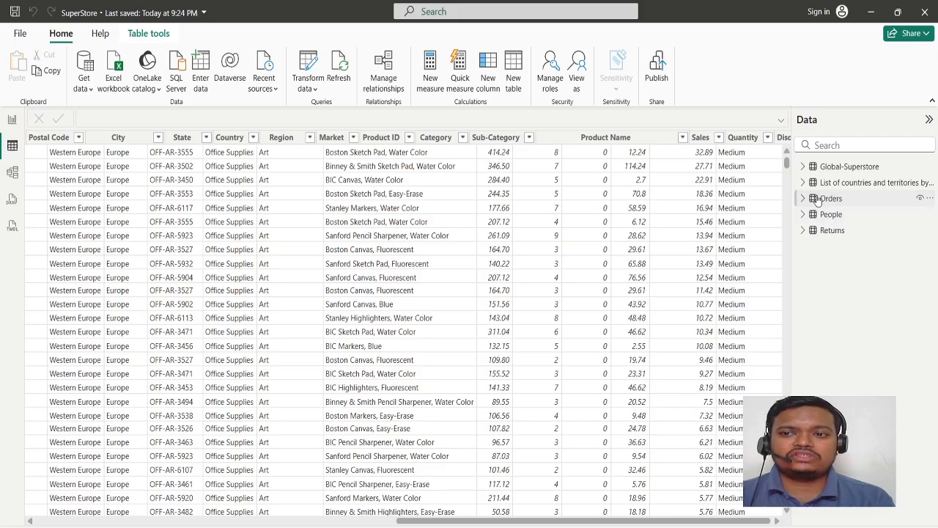
left_click(832, 200)
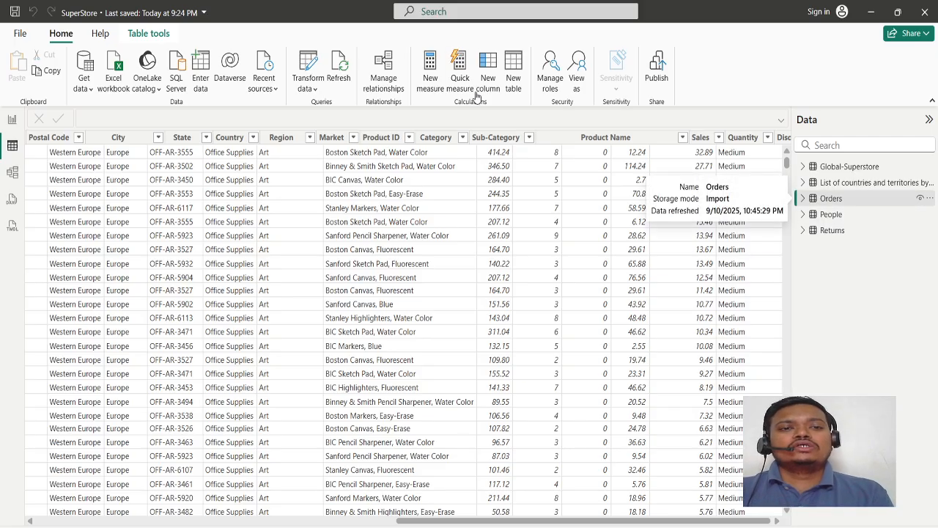
- Preview the Orders sheet of SuperStoreUS-2015.xlsx as an Excel workbook source without importing it
left_click(87, 92)
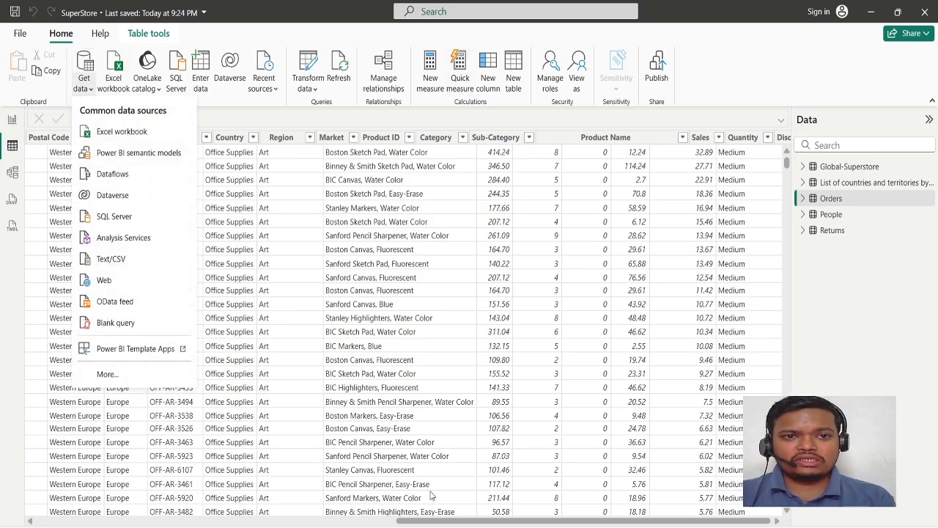
left_click(399, 519)
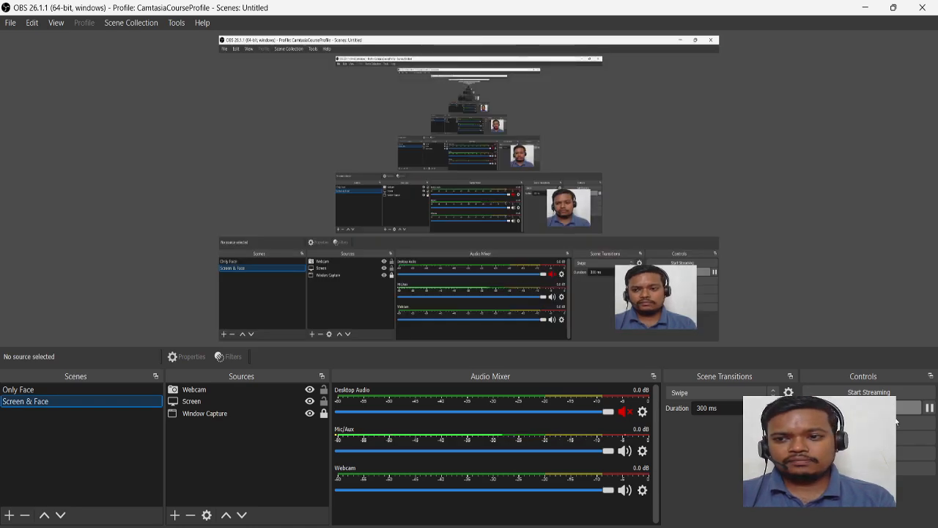
left_click(929, 409)
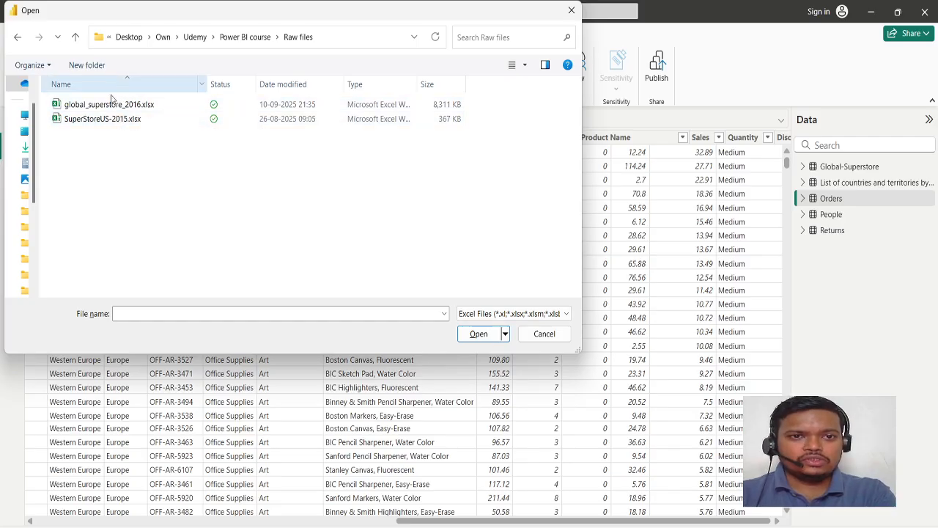
double_click(102, 119)
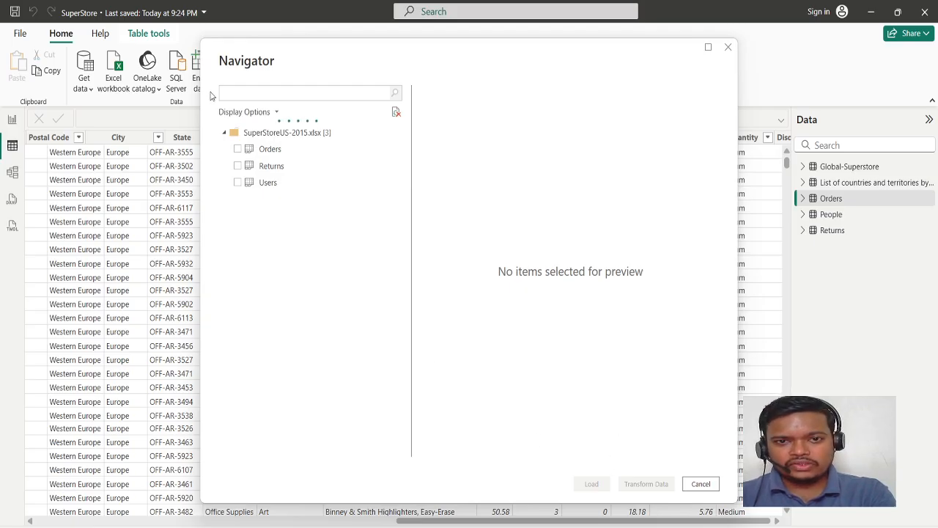
left_click(237, 150)
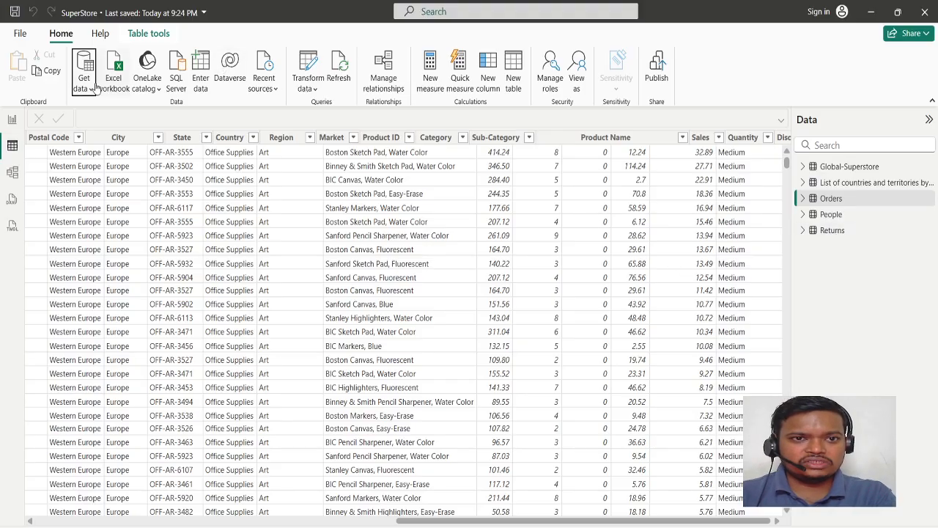
- Open the Power Query Editor to transform the data and display the Orders query
left_click(834, 200)
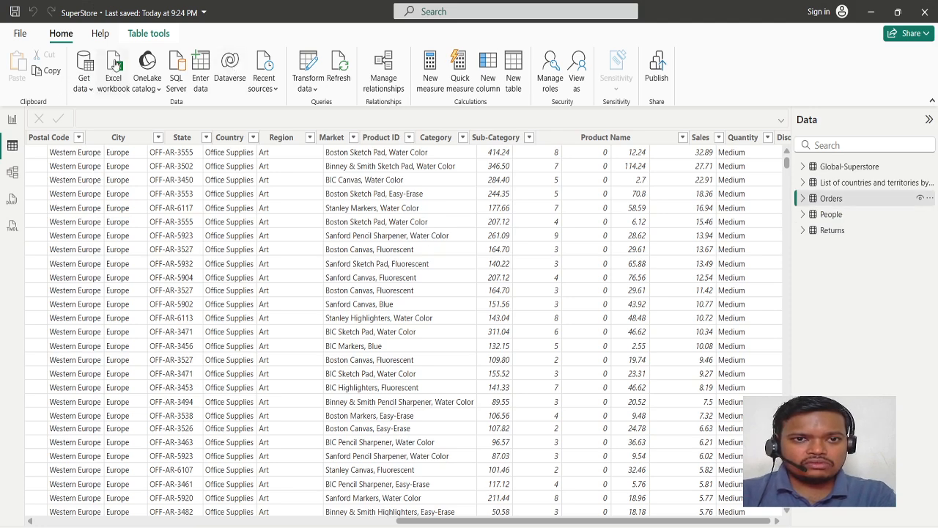
left_click(157, 32)
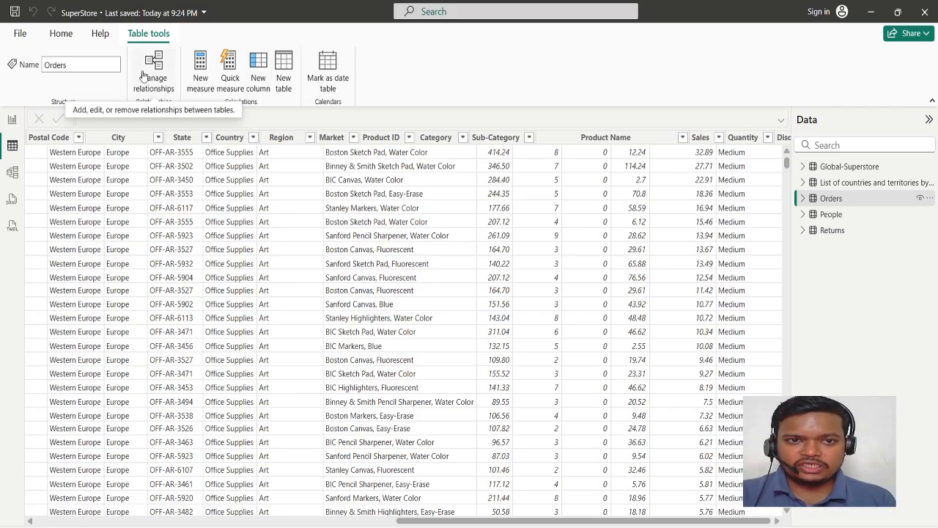
left_click(60, 37)
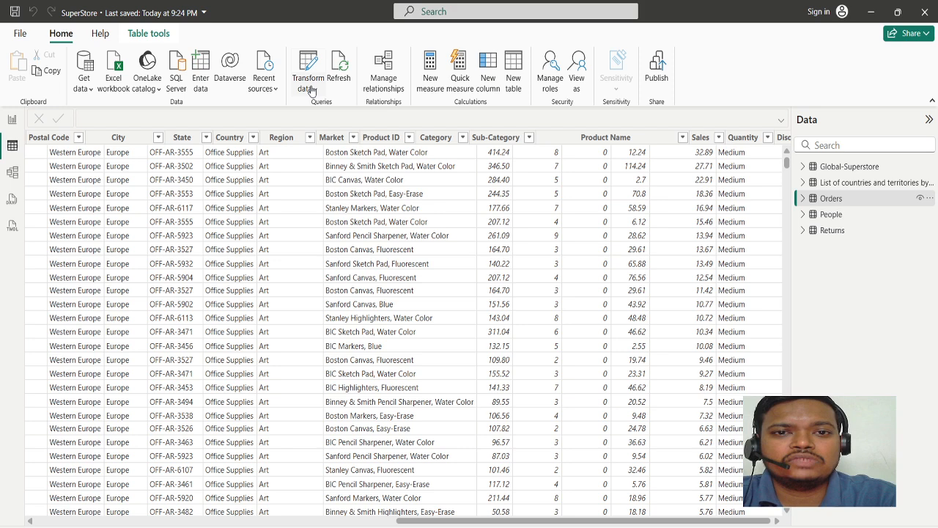
left_click(312, 89)
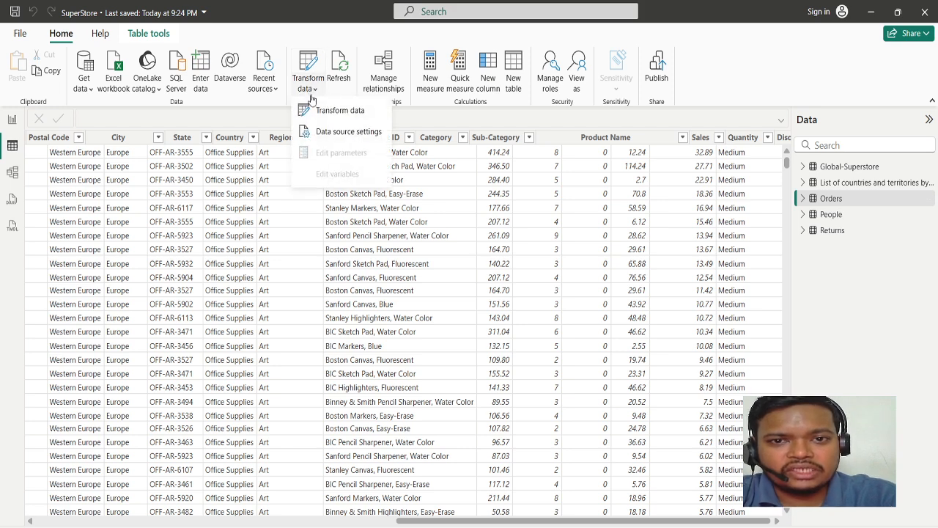
left_click(319, 111)
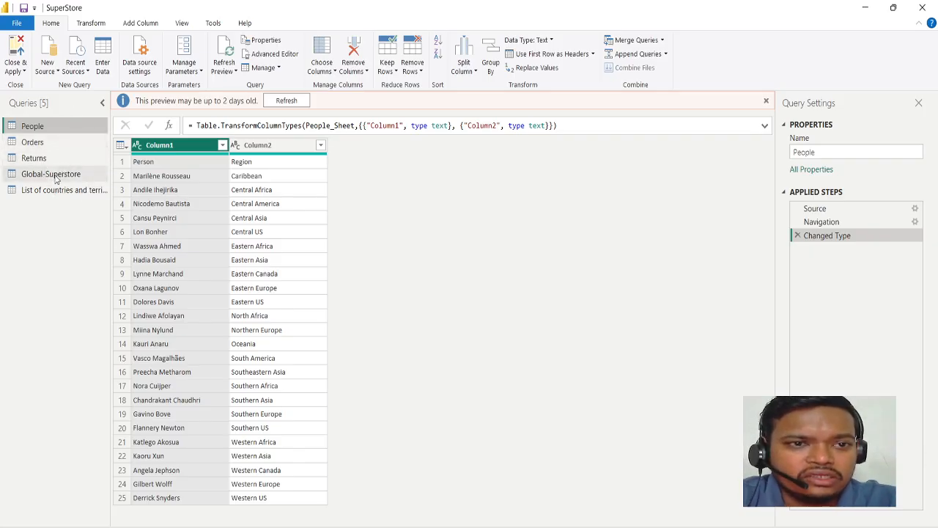
left_click(46, 144)
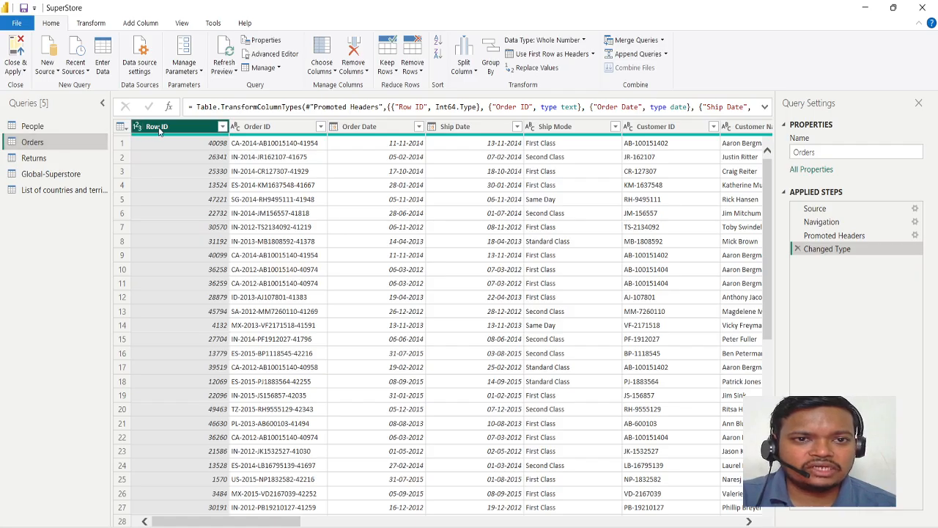
- Examine the data type choices for the Row ID and Order ID columns without changing them
left_click(97, 25)
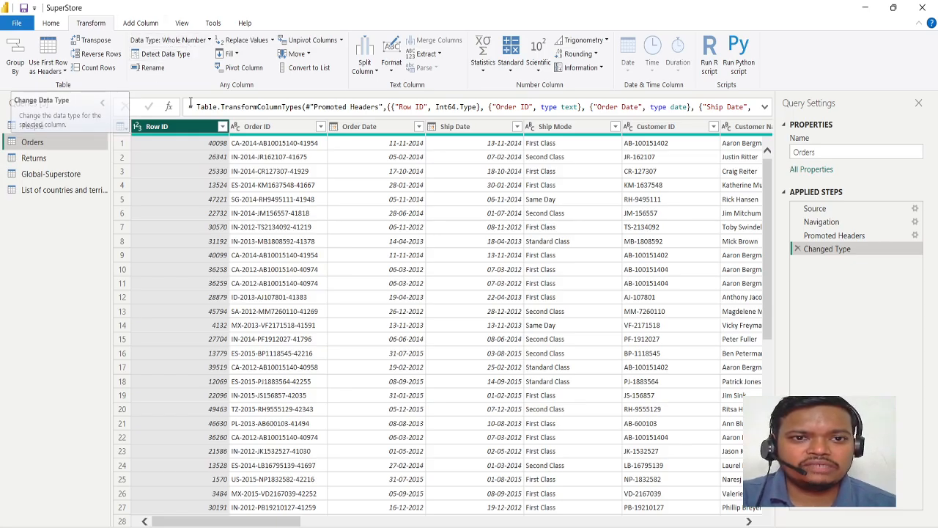
left_click(137, 128)
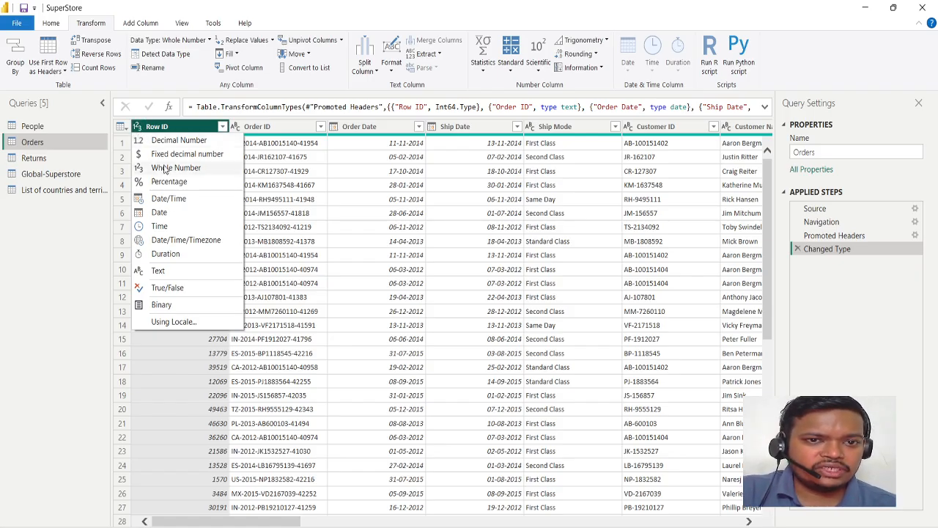
left_click(235, 129)
left_click(235, 129)
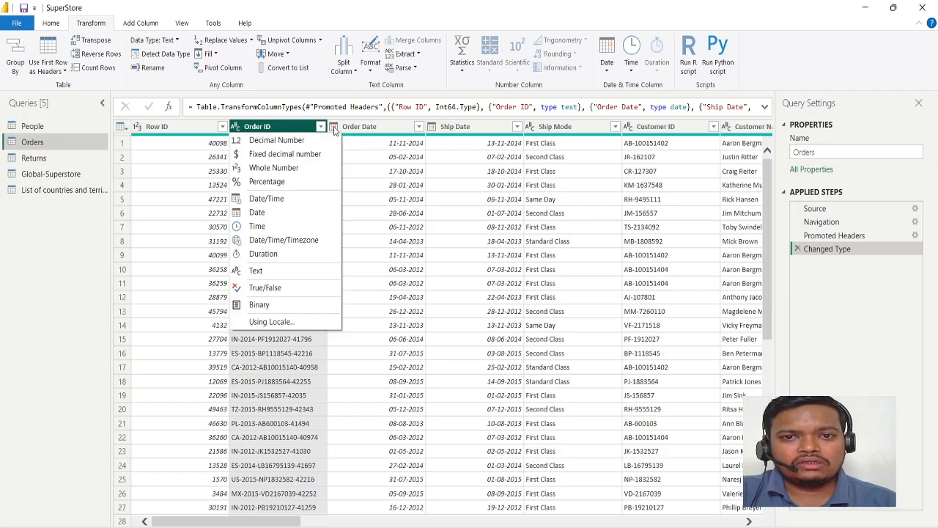
left_click(595, 224)
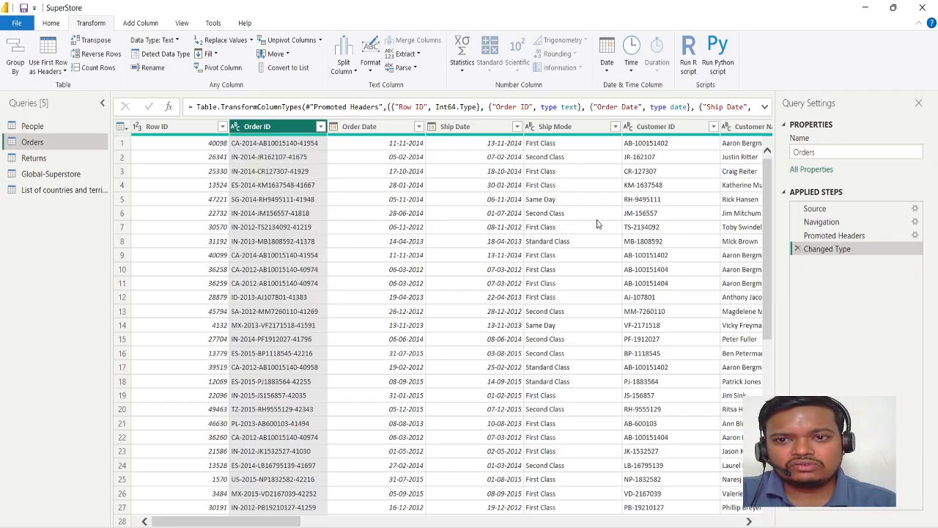
- Expand the Changed Type step's formula and read through the data types assigned to the Orders columns
scroll(687, 214, "right", 5)
scroll(687, 215, "right", 5)
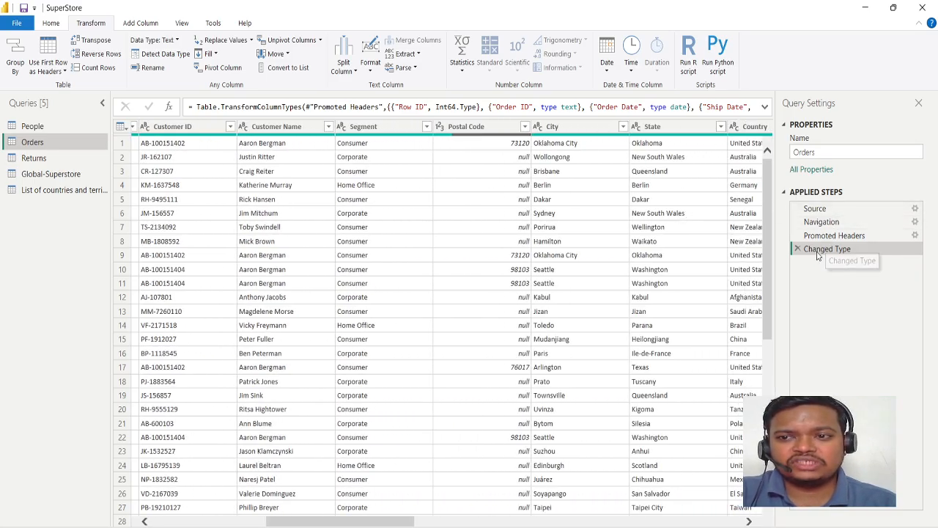
left_click(765, 108)
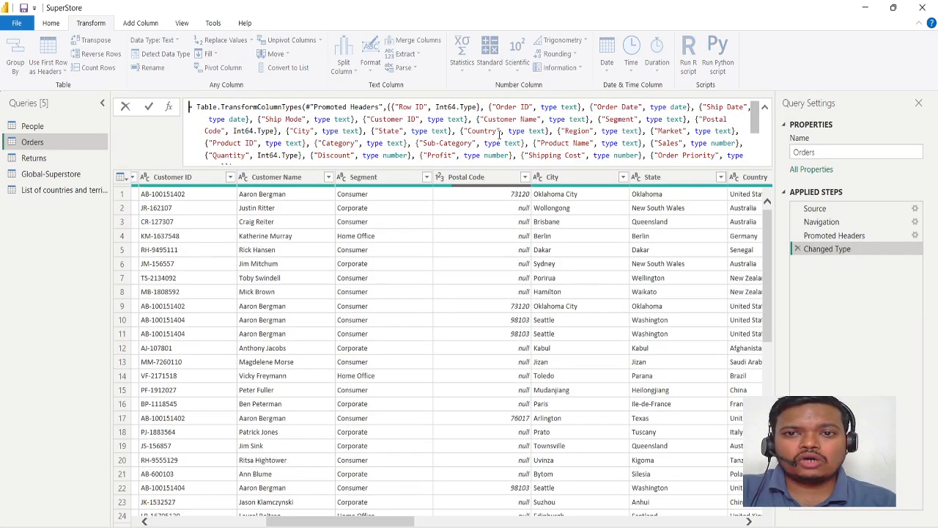
scroll(440, 130, "down", 1)
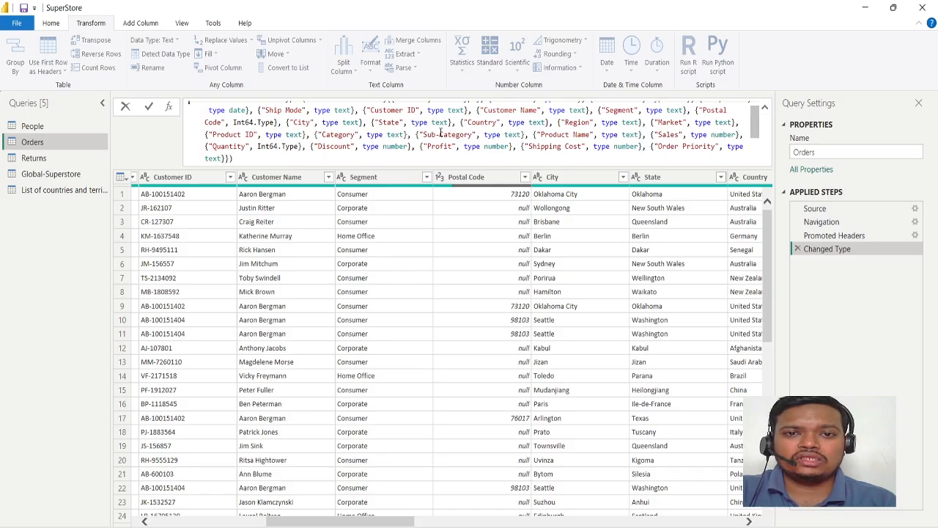
scroll(352, 125, "up", 1)
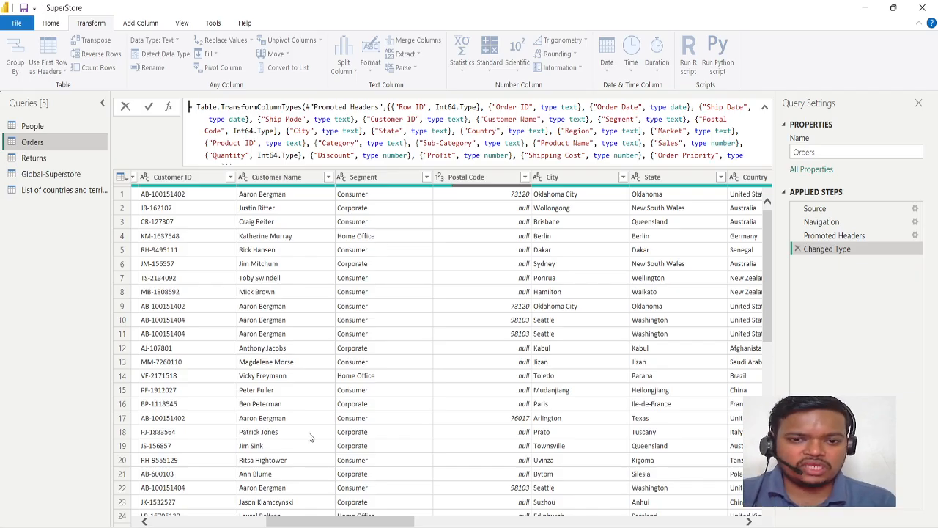
left_click_drag(320, 525, 188, 517)
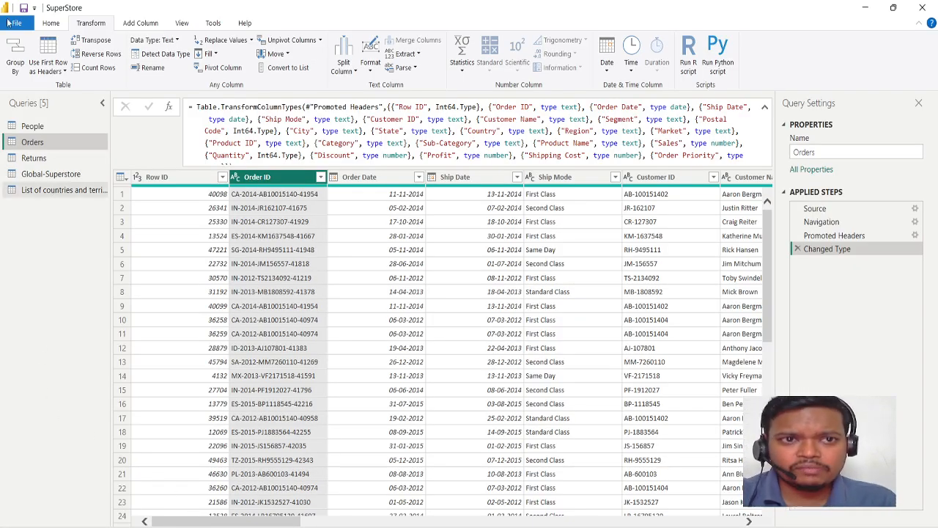
left_click(50, 23)
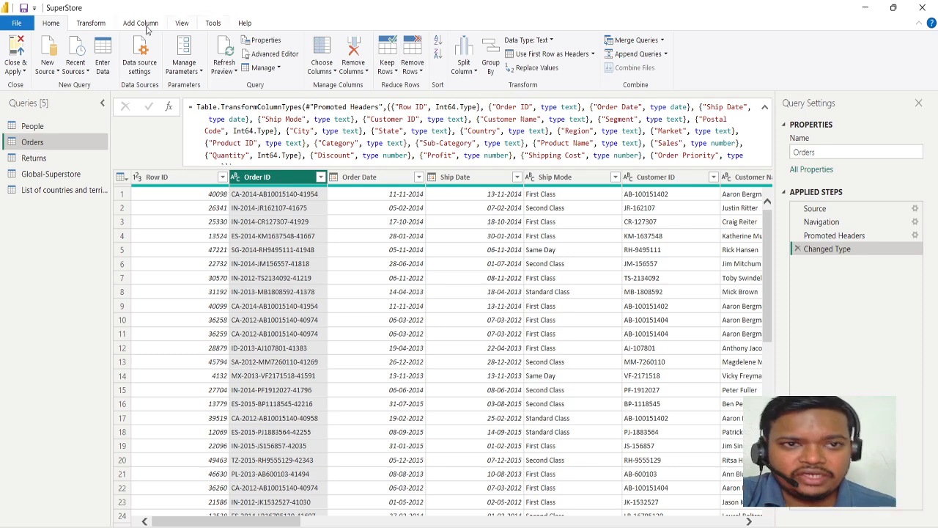
left_click(97, 28)
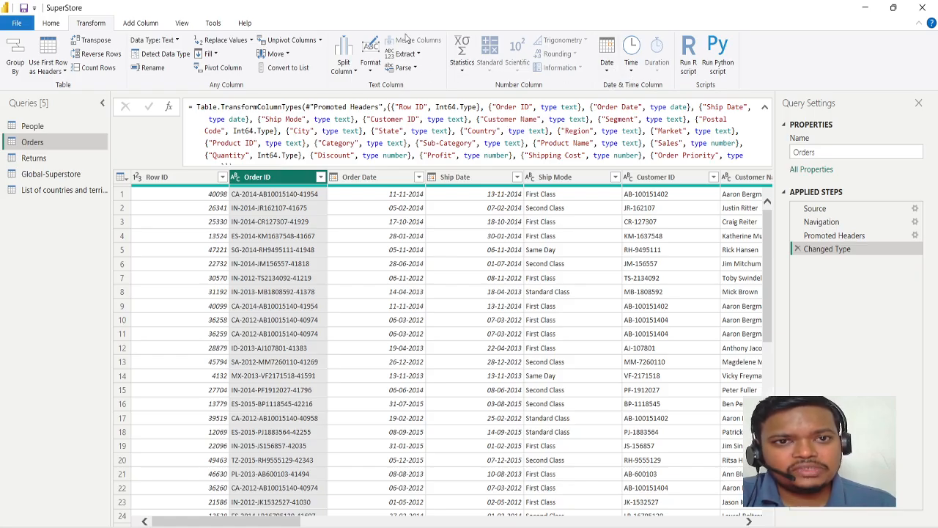
left_click(129, 25)
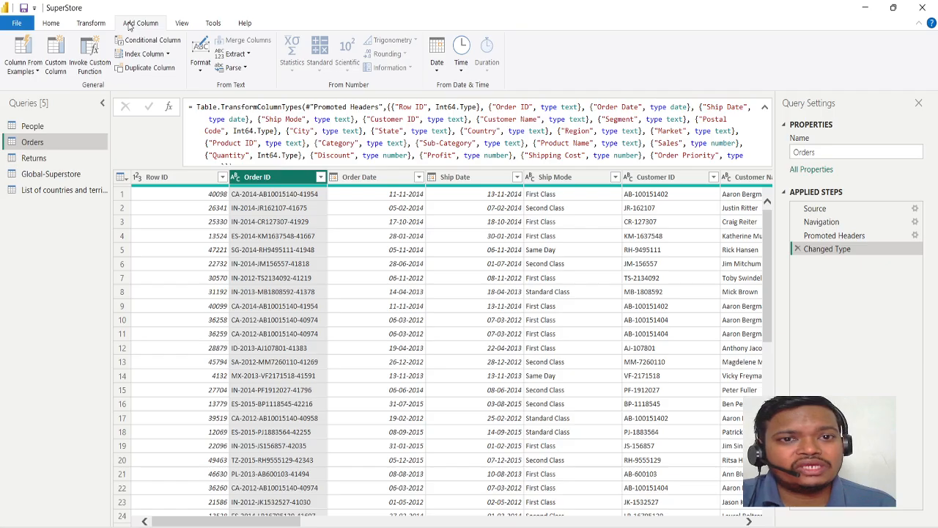
left_click(179, 30)
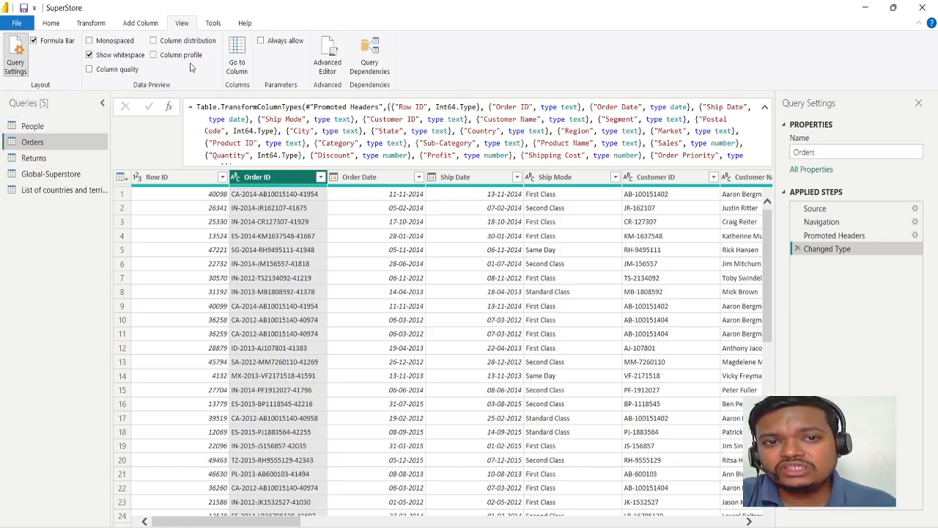
left_click(214, 26)
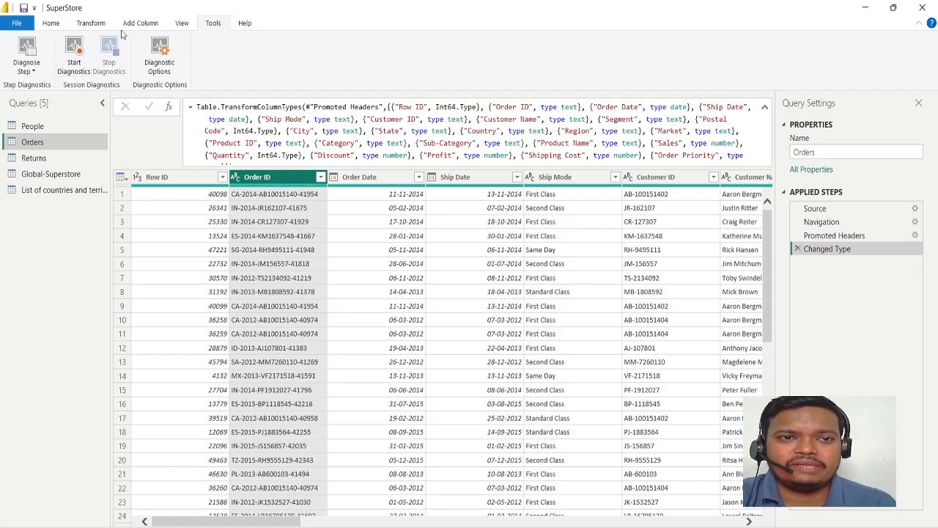
left_click(61, 28)
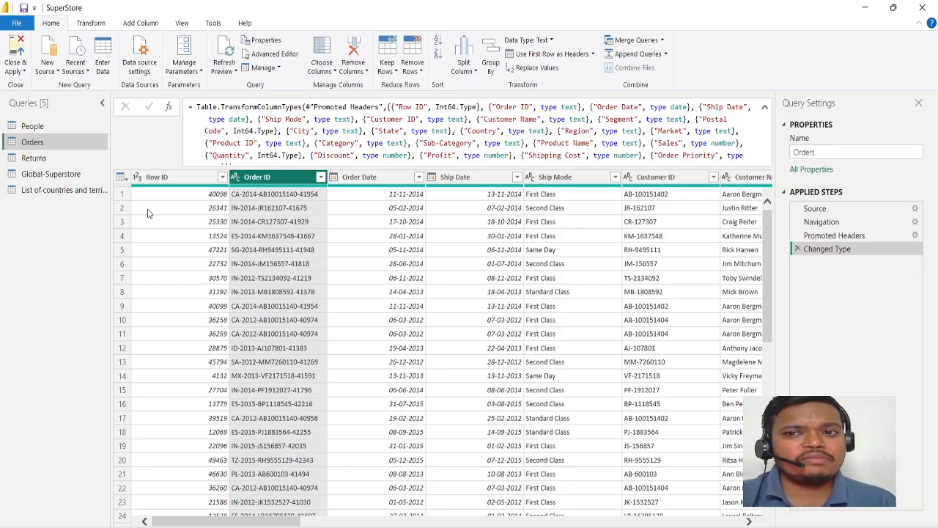
- Remove the duplicate rows from the Orders query based on the Order ID column
left_click(207, 239)
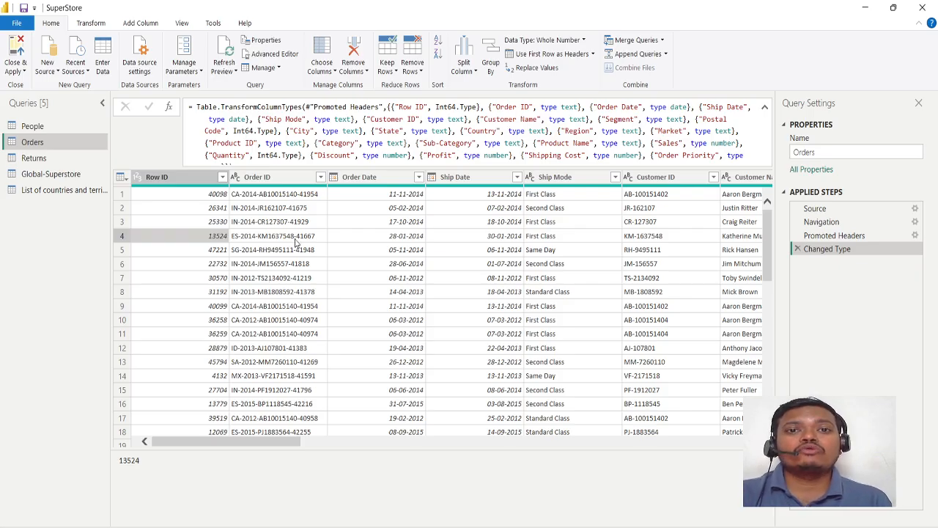
left_click(282, 180)
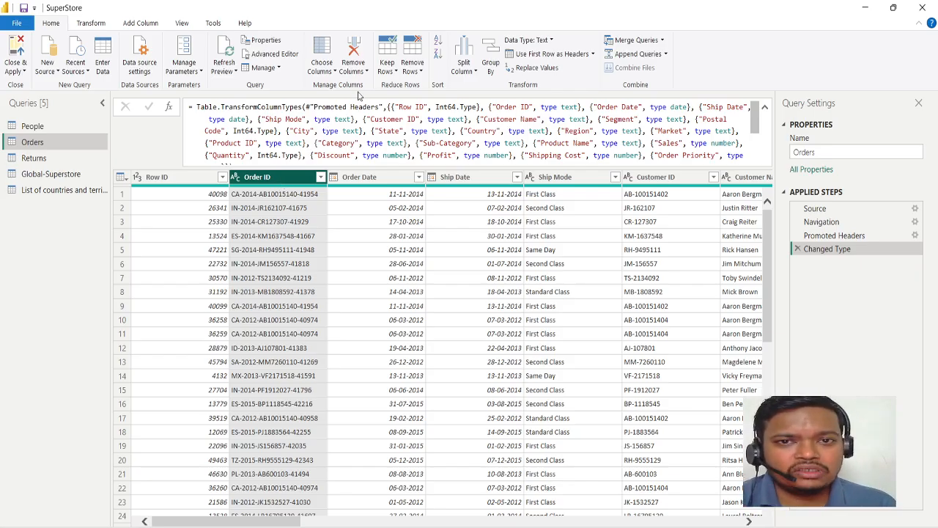
left_click(420, 71)
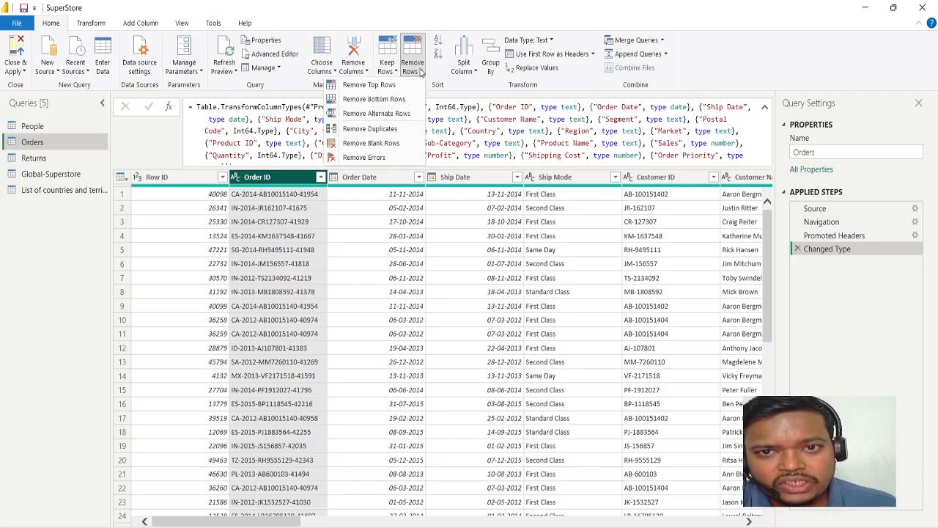
left_click(369, 129)
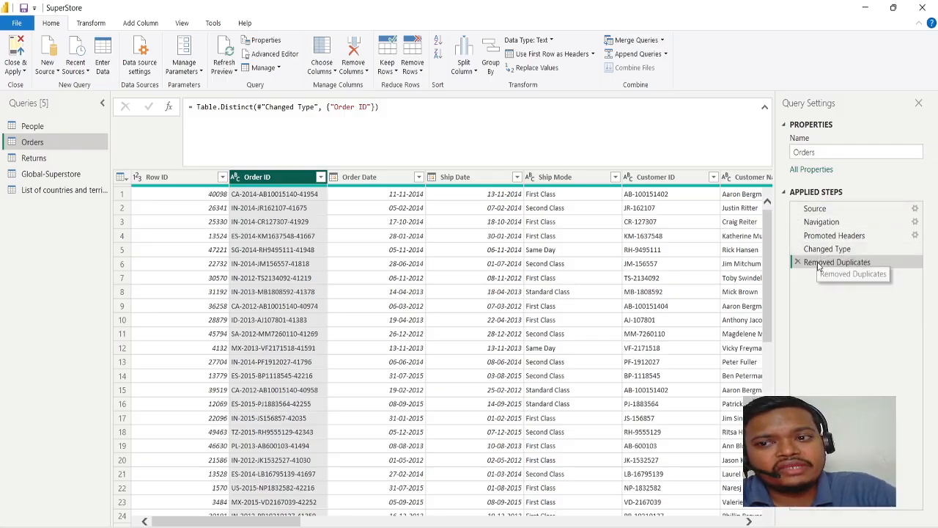
- Review the Orders query's data at each applied step from Source through Removed Duplicates, ending on the Order ID column
left_click(815, 208)
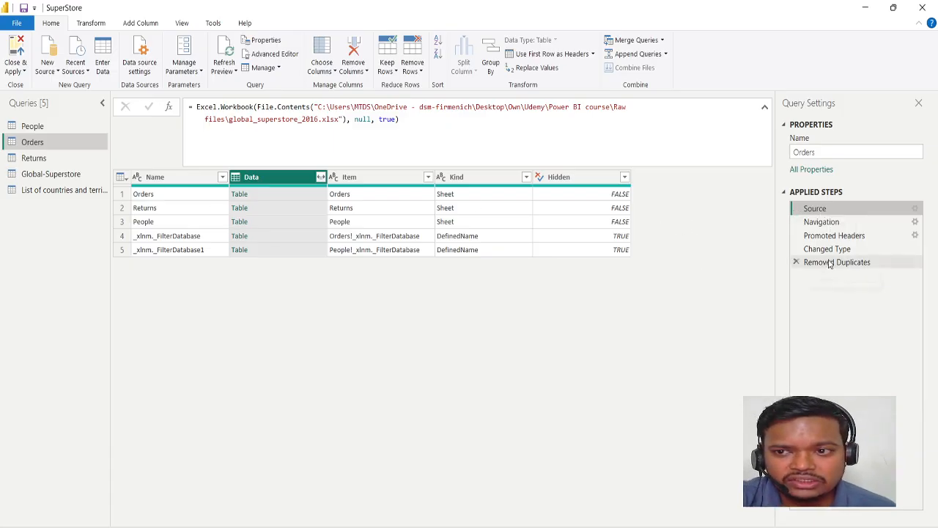
left_click(842, 222)
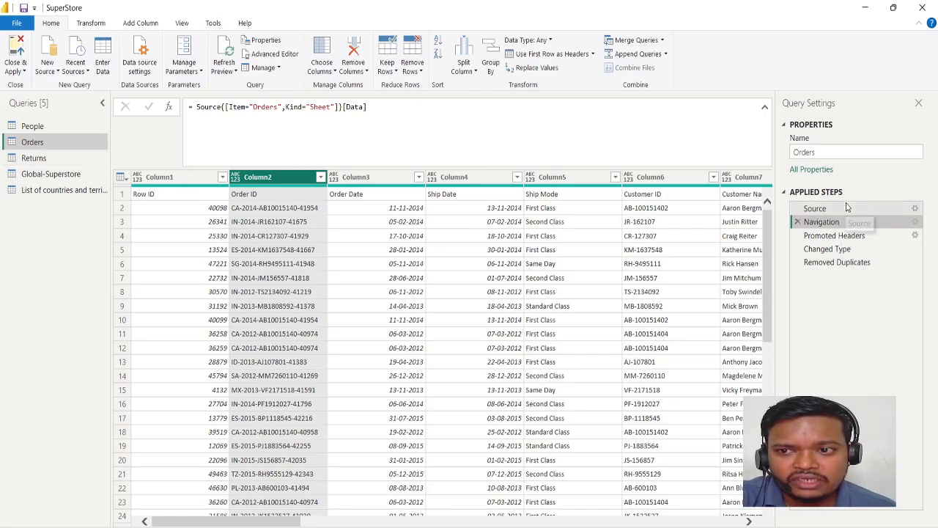
left_click(122, 199)
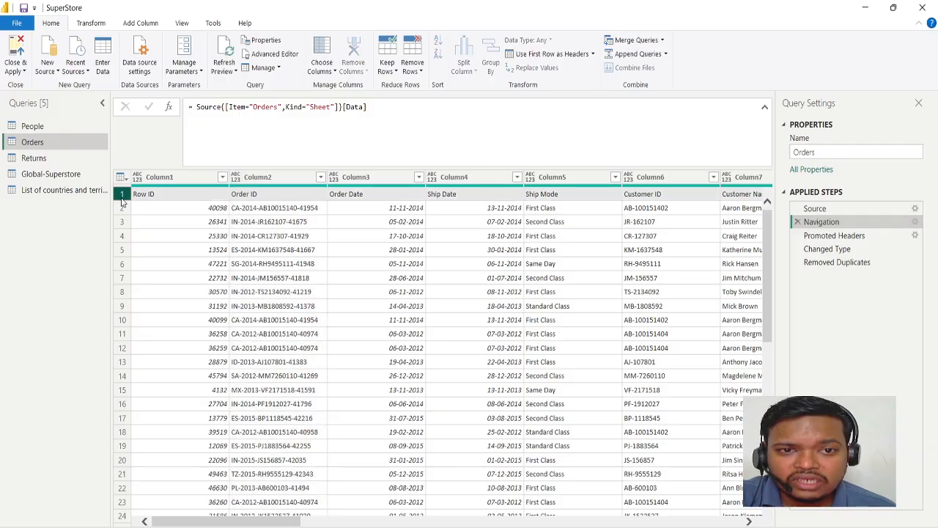
left_click(851, 236)
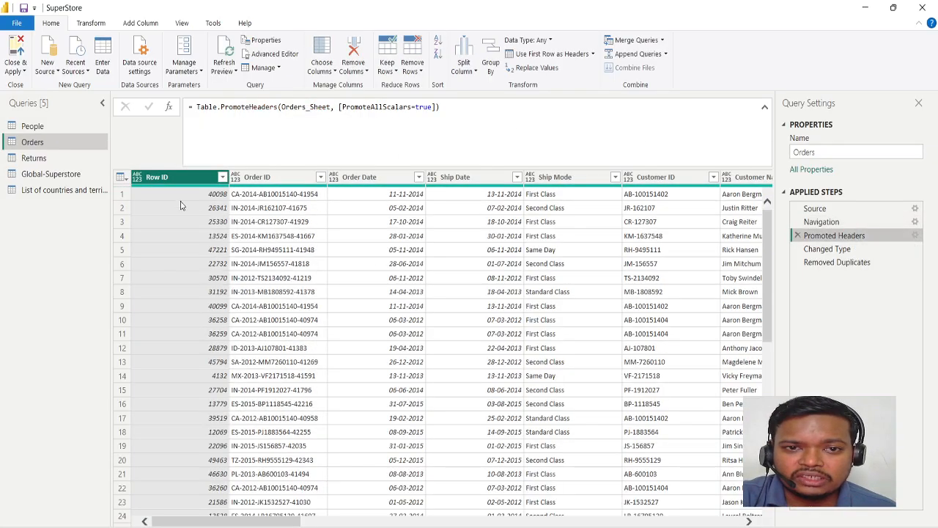
left_click(854, 249)
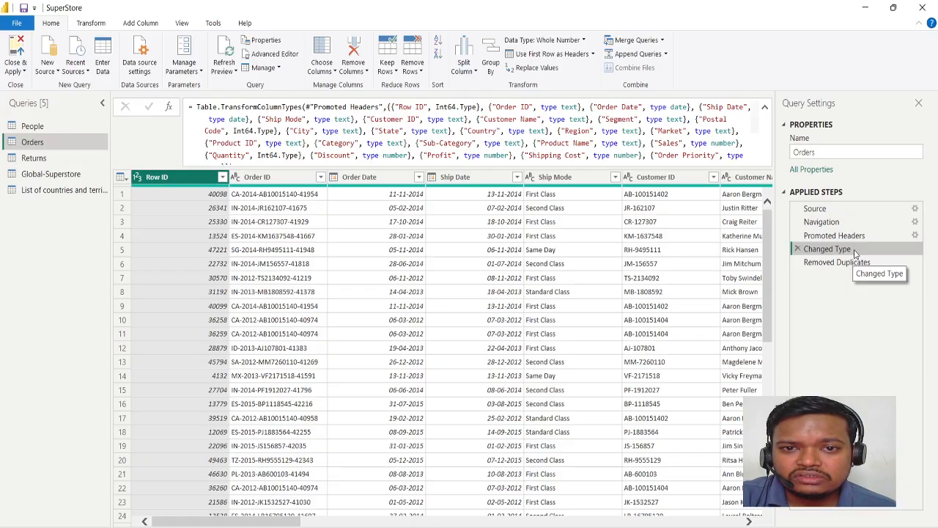
left_click(832, 236)
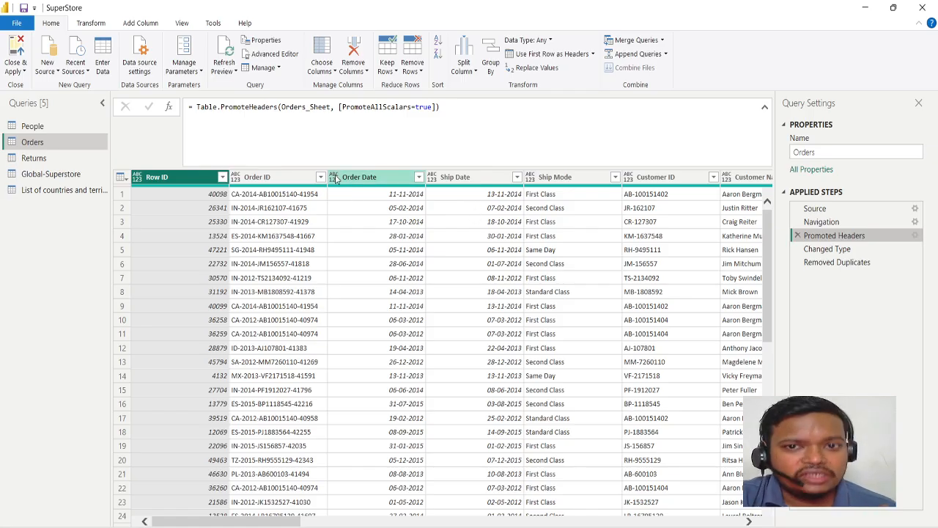
left_click(865, 252)
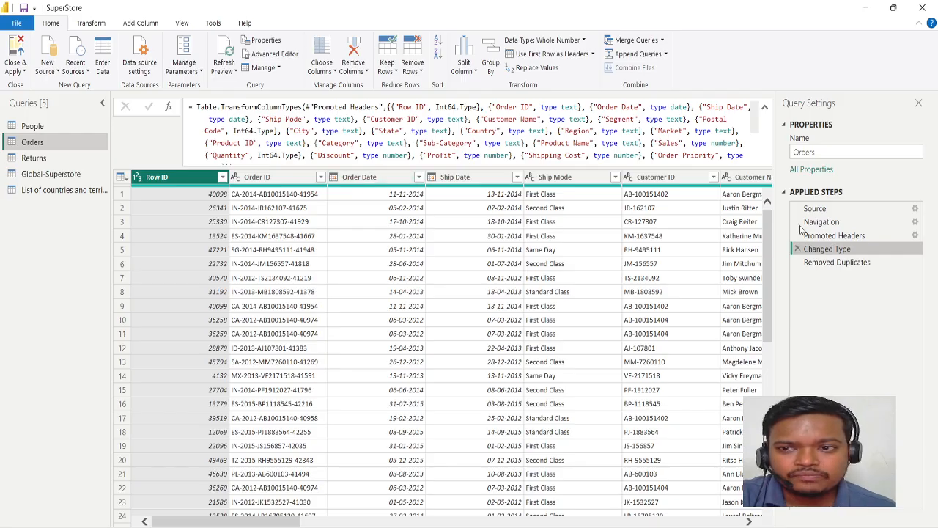
left_click(828, 262)
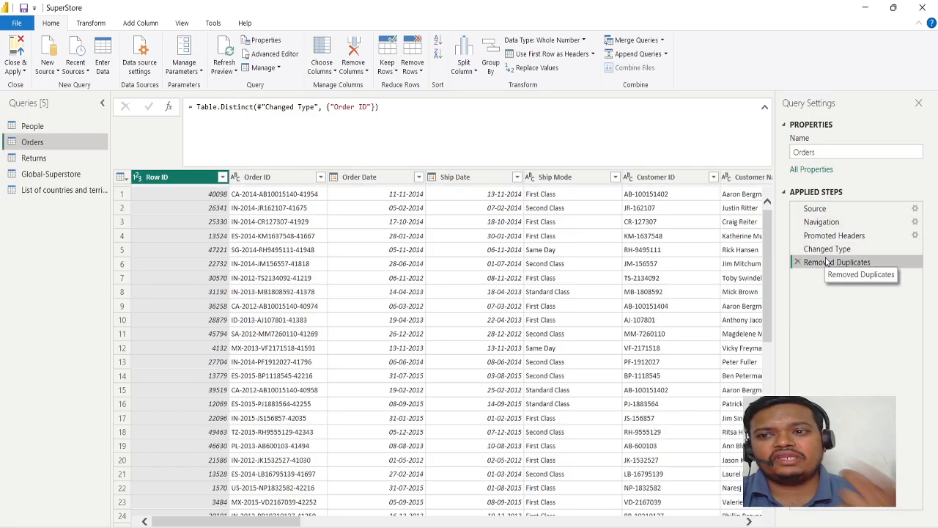
left_click(250, 215)
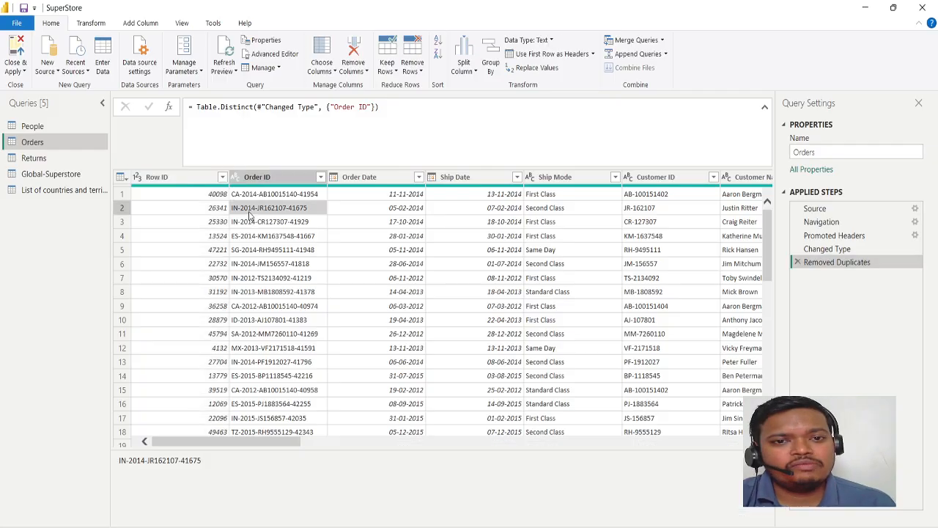
left_click(271, 176)
- Trim the text in the Customer Name column and capitalize each word in it
scroll(453, 276, "right", 5)
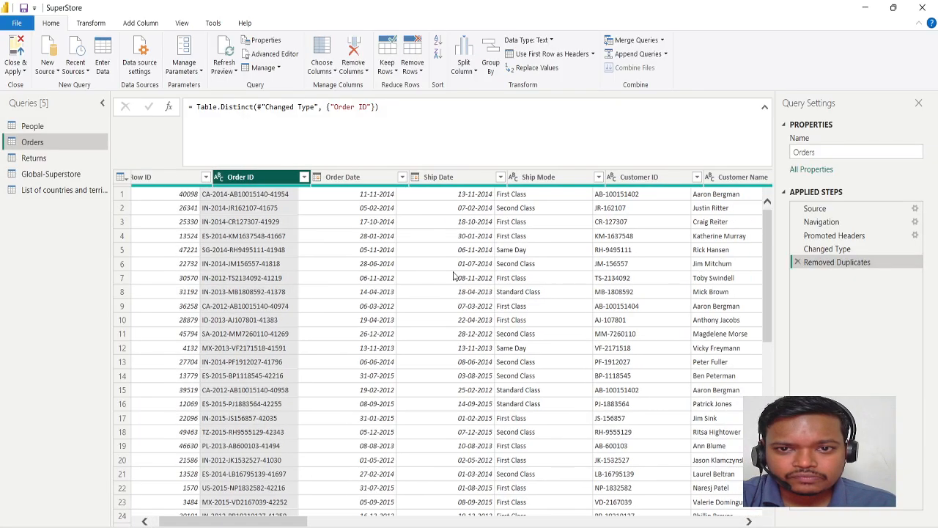
scroll(453, 276, "right", 2)
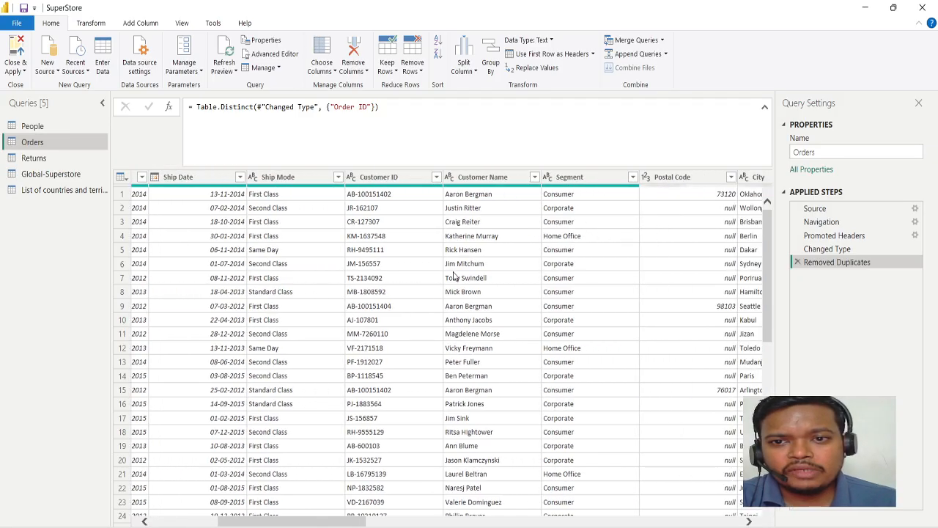
left_click(472, 179)
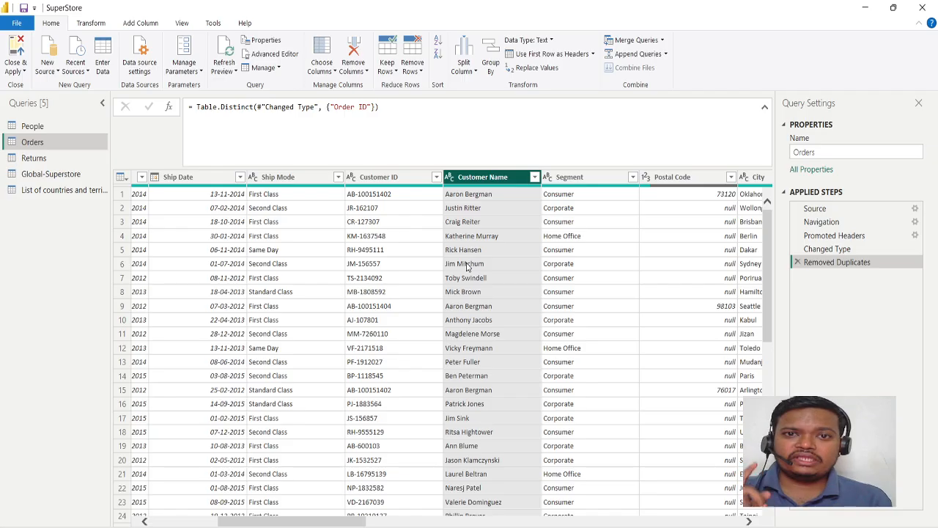
left_click(81, 24)
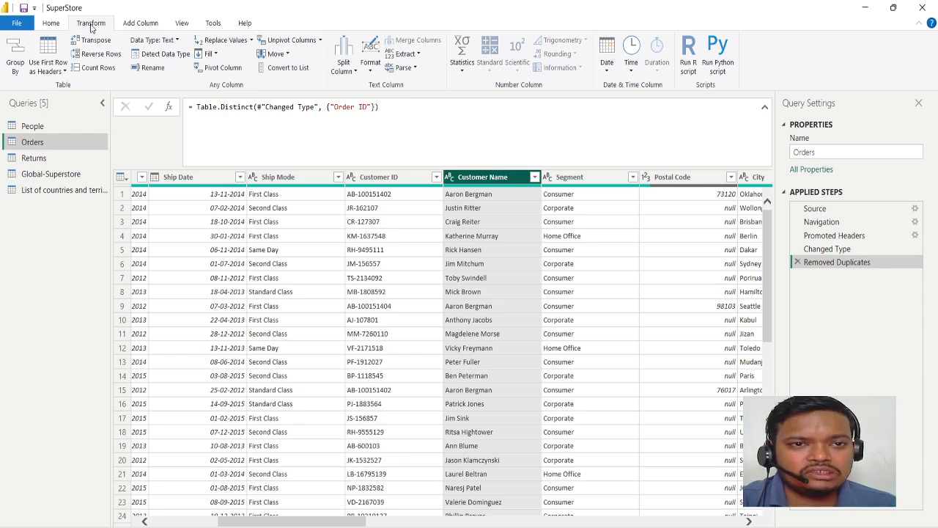
left_click(371, 71)
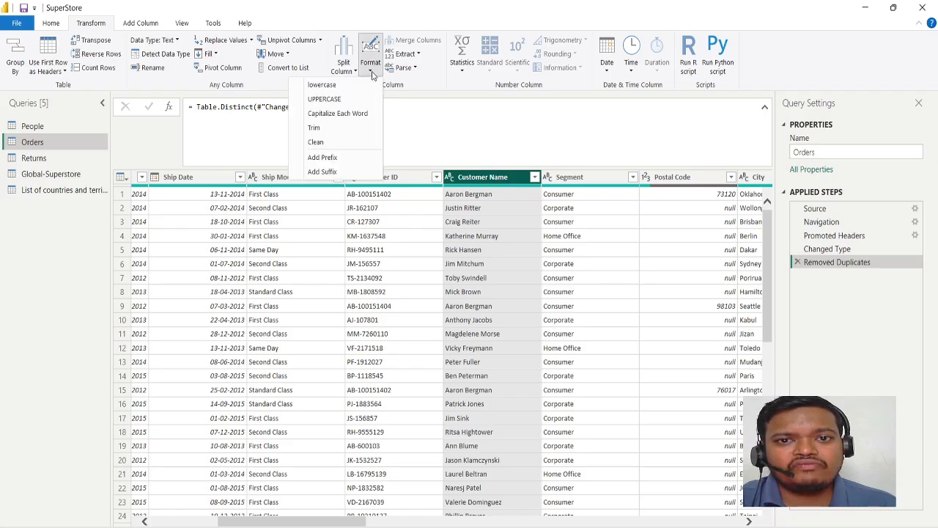
left_click(326, 130)
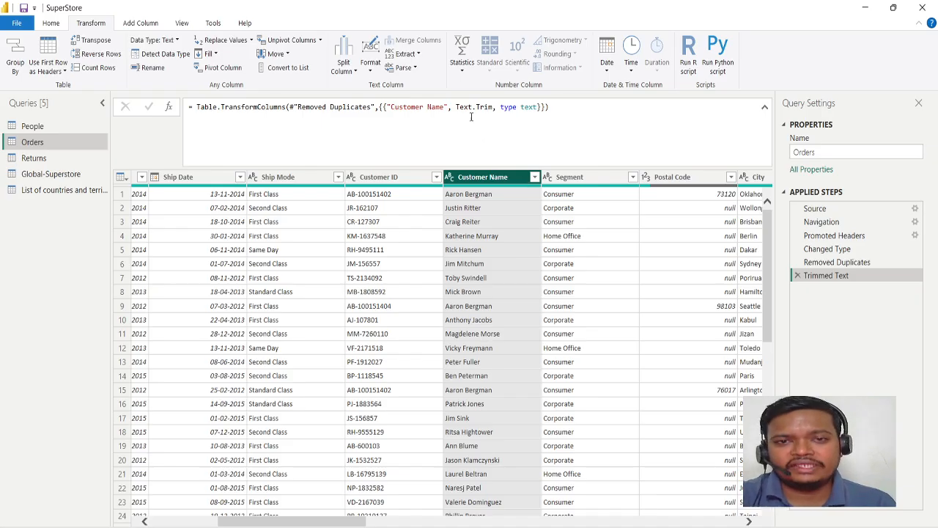
left_click(368, 72)
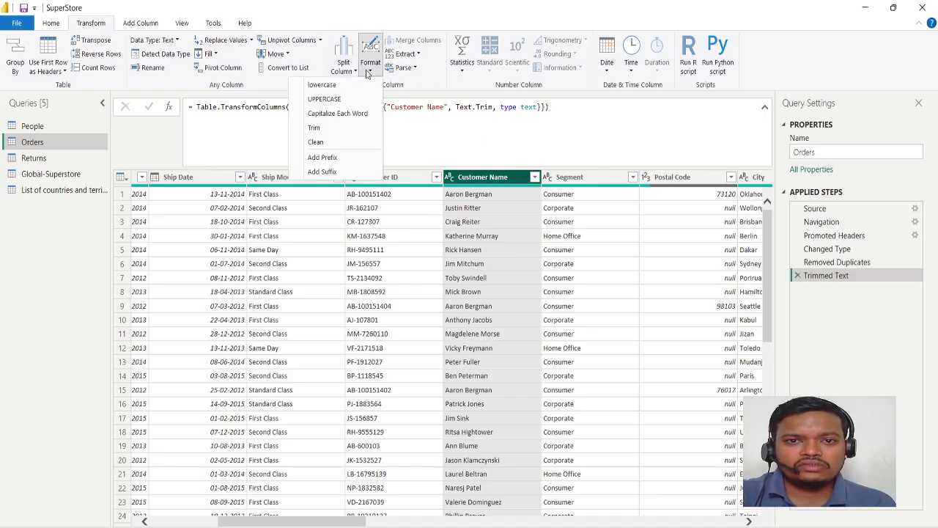
left_click(340, 113)
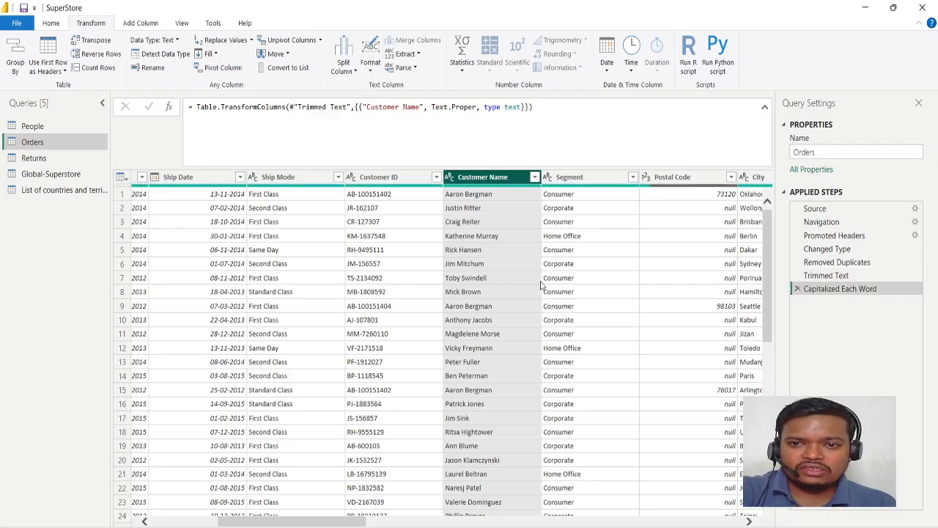
- Look through the Orders columns from Row ID across to Sales, Quantity and Discount
scroll(541, 286, "right", 5)
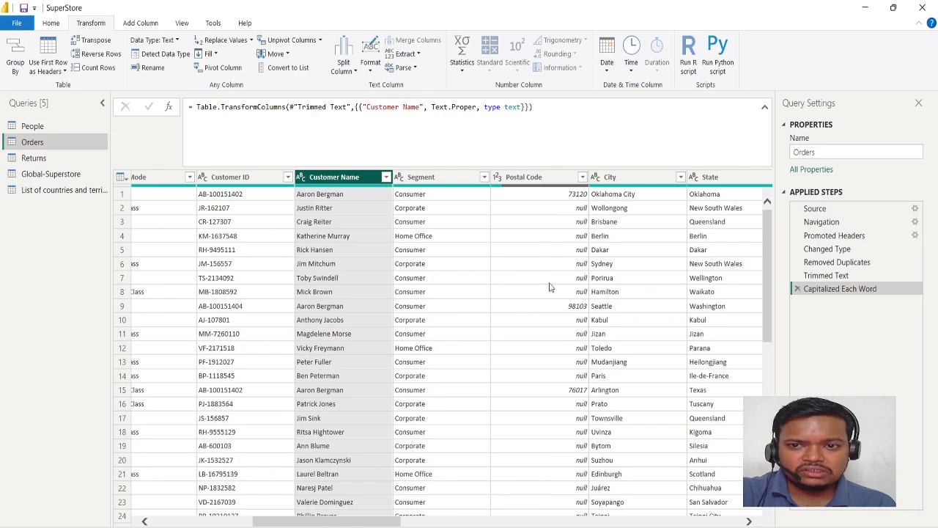
scroll(541, 286, "right", 3)
scroll(549, 286, "left", 15)
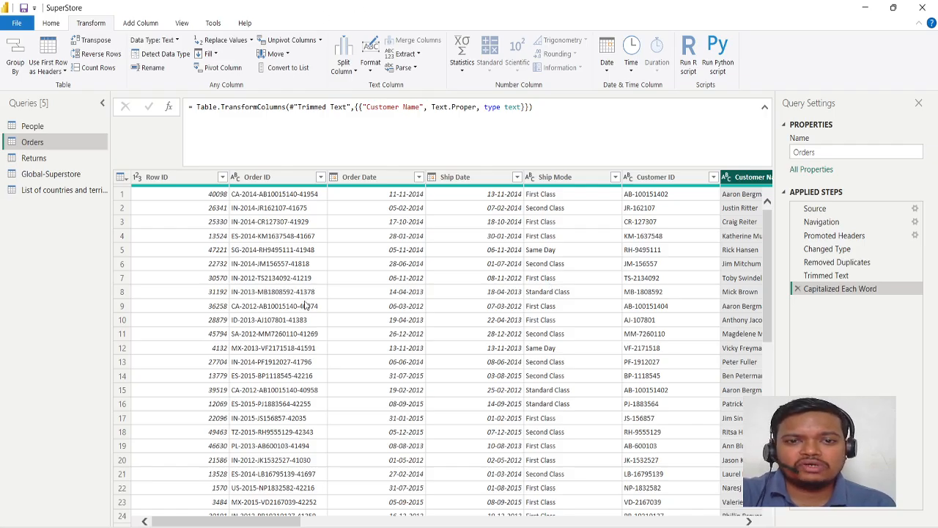
scroll(431, 328, "right", 4)
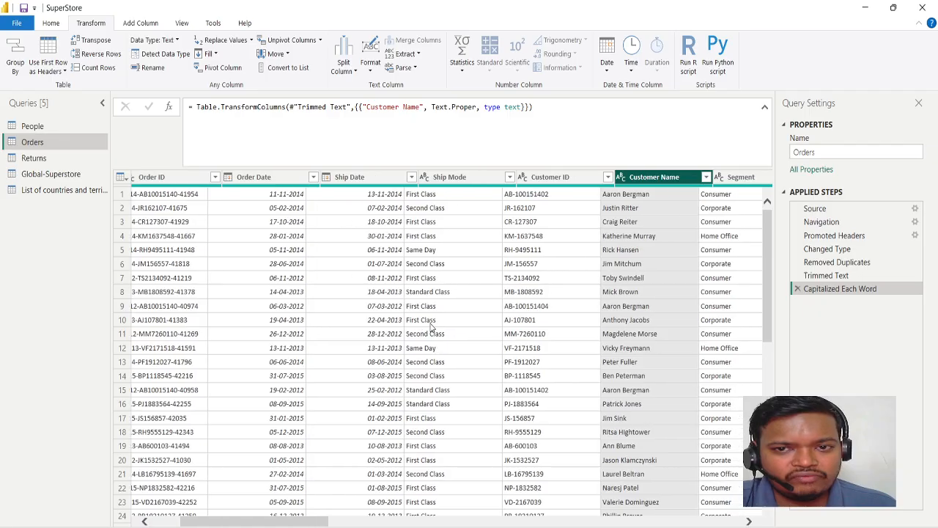
scroll(431, 327, "right", 6)
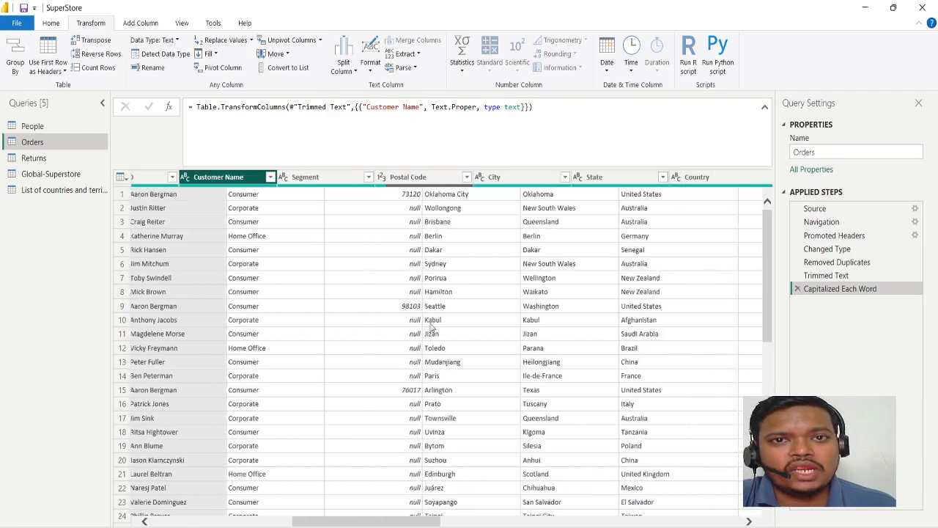
scroll(431, 328, "left", 2)
scroll(432, 330, "right", 2)
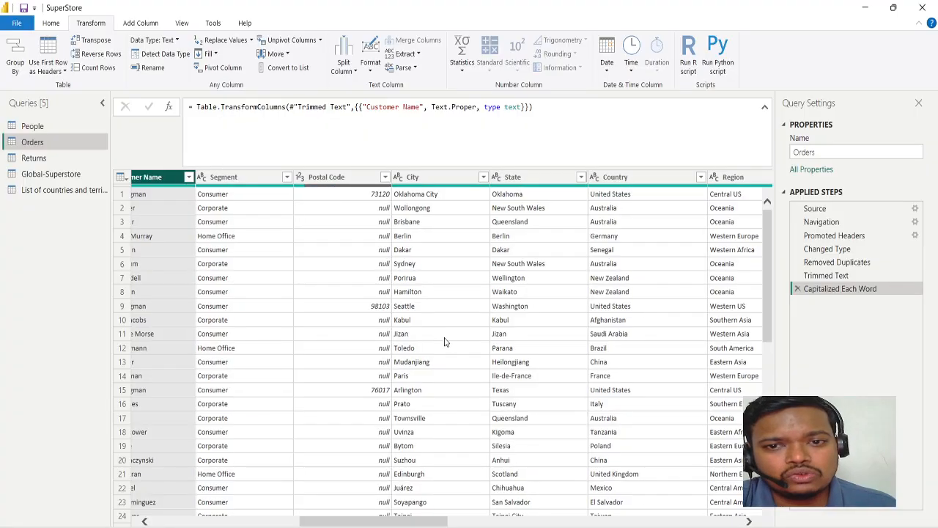
scroll(445, 342, "right", 3)
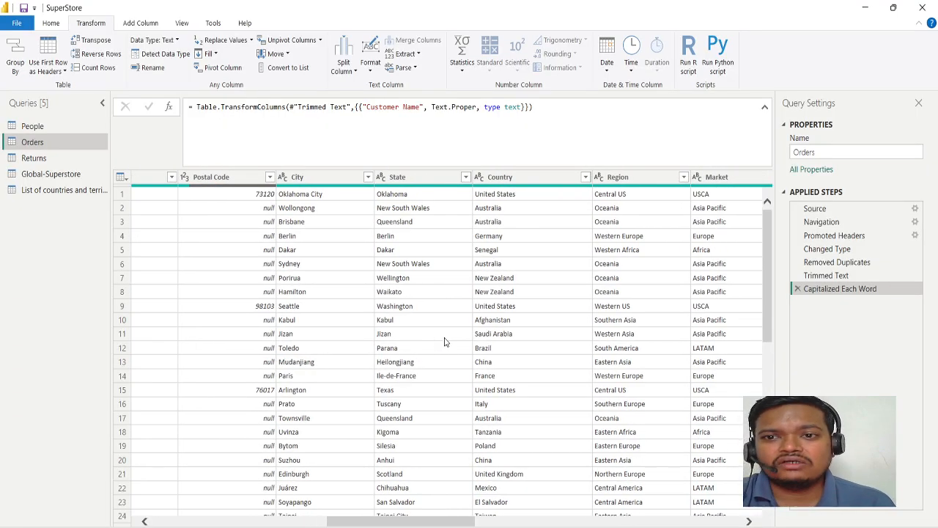
scroll(444, 342, "right", 5)
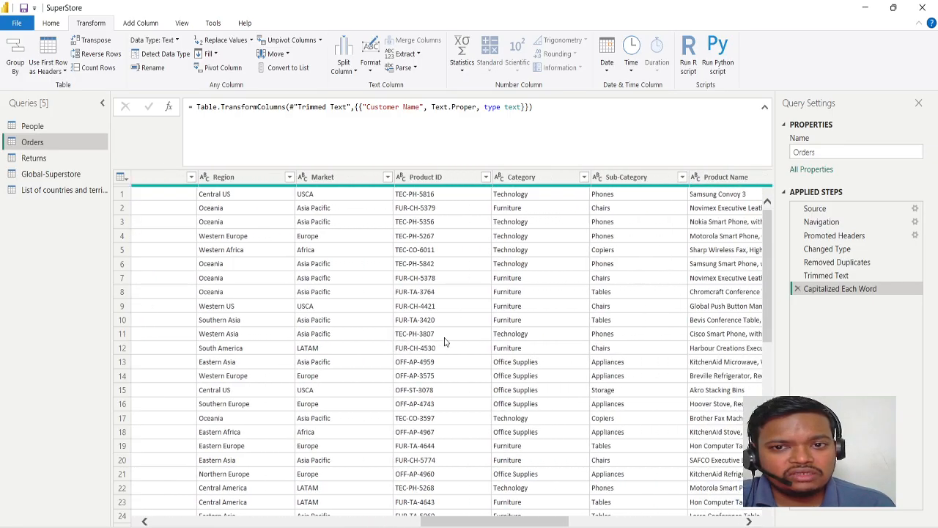
scroll(444, 341, "right", 5)
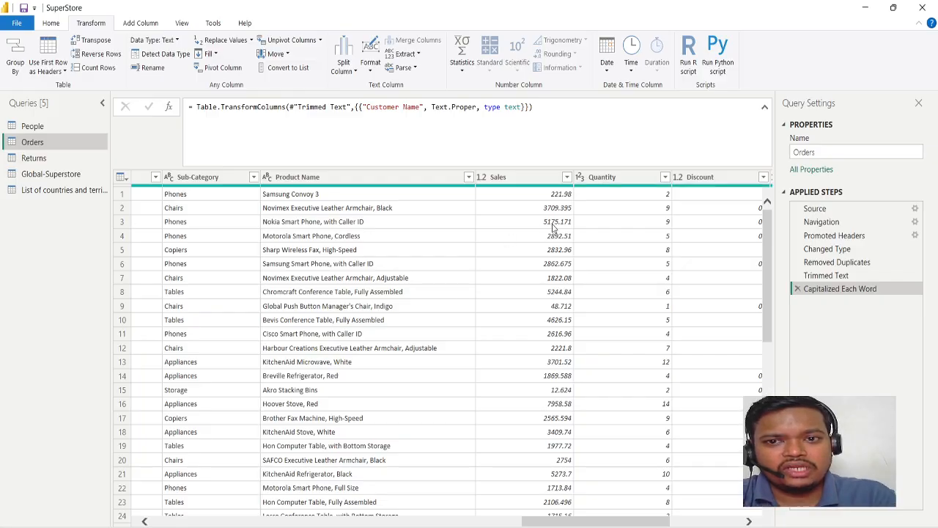
scroll(553, 229, "right", 3)
- Inspect individual values in the Sales, Quantity, Discount and Profit columns and examine the Shipping Cost column
left_click(315, 250)
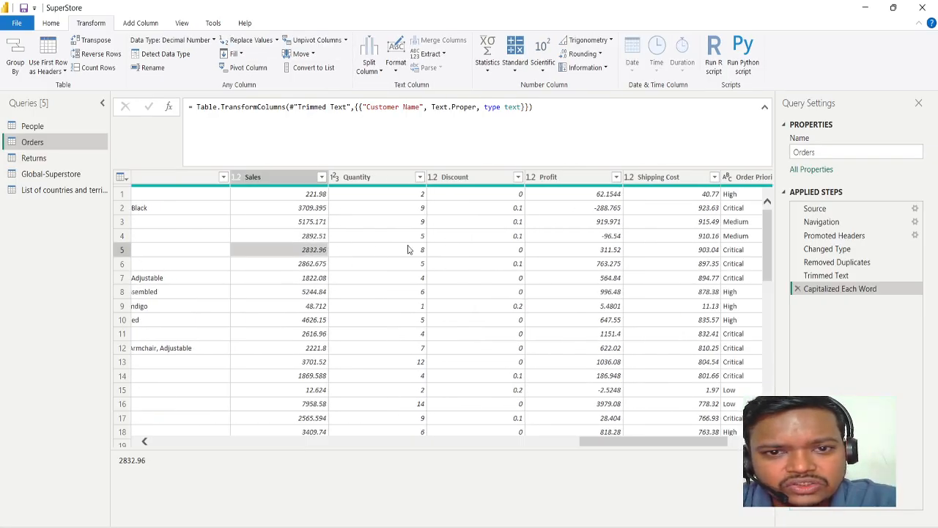
left_click(299, 195)
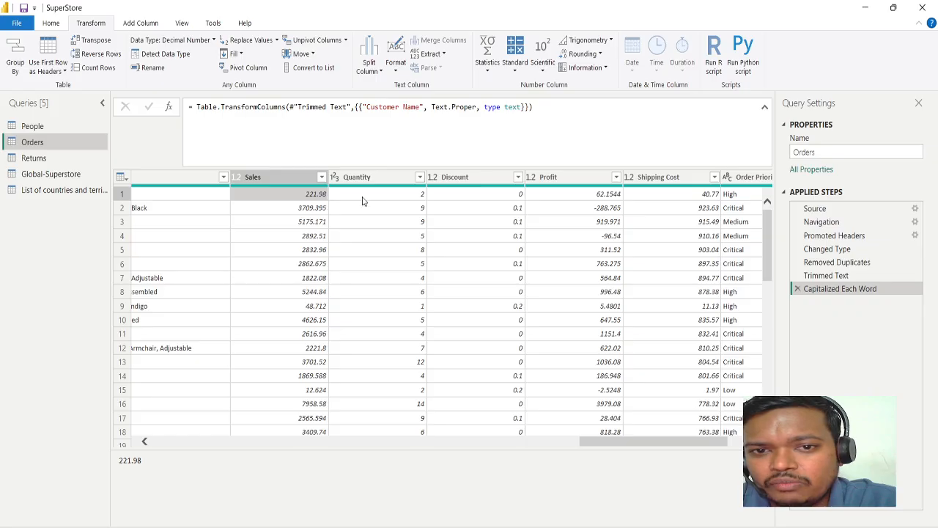
left_click(379, 200)
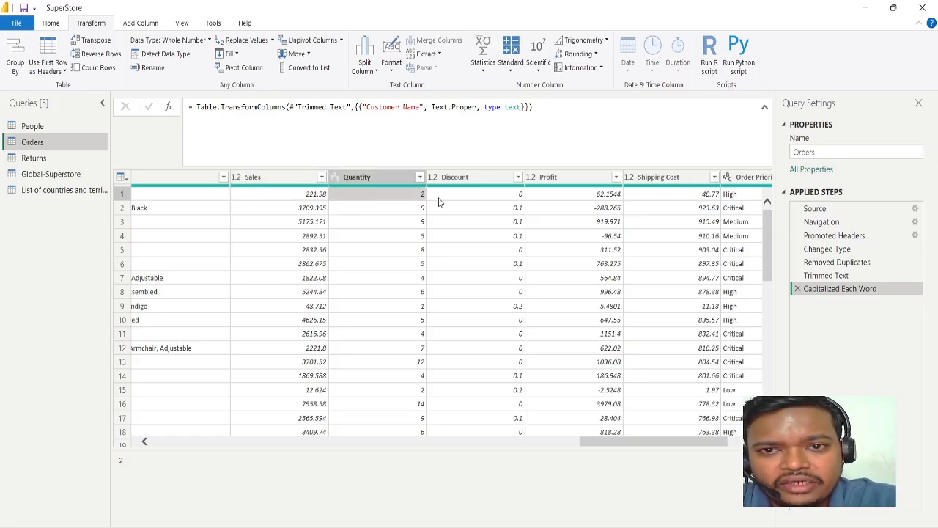
left_click(483, 195)
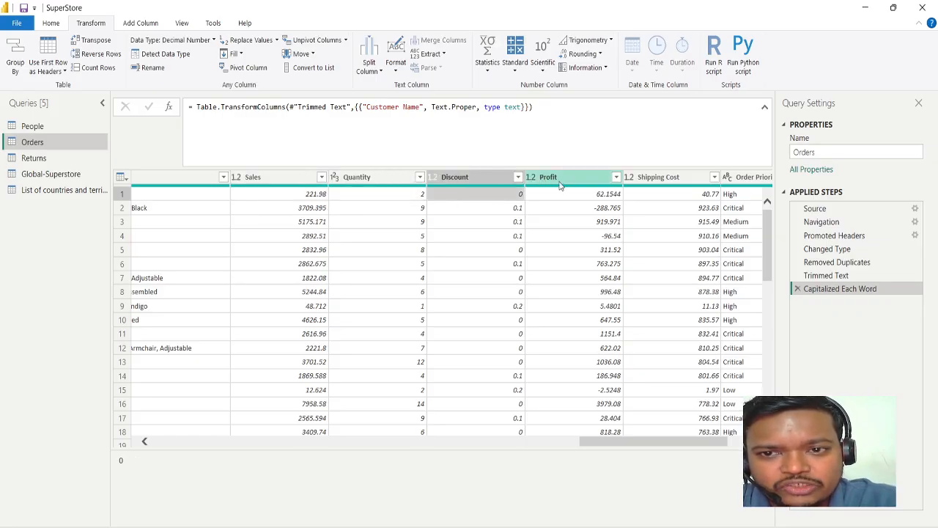
left_click(591, 195)
scroll(627, 234, "right", 2)
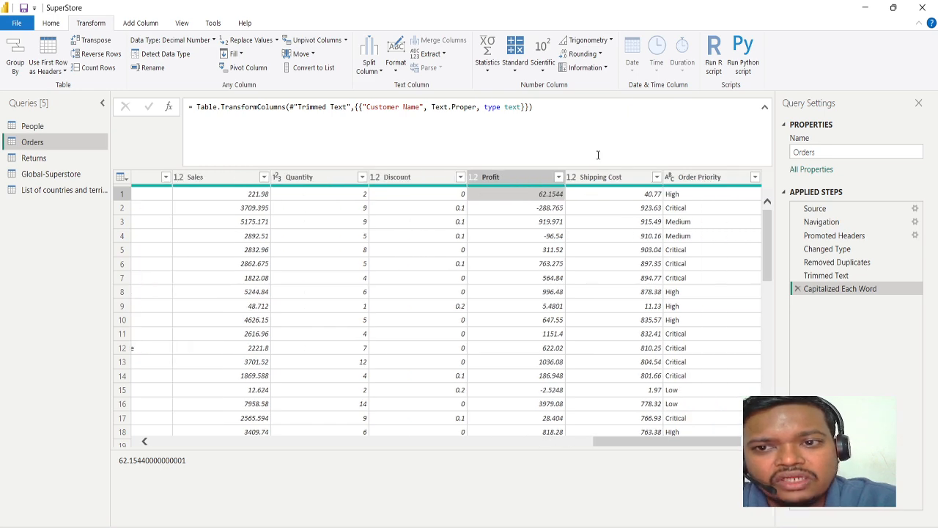
left_click(616, 182)
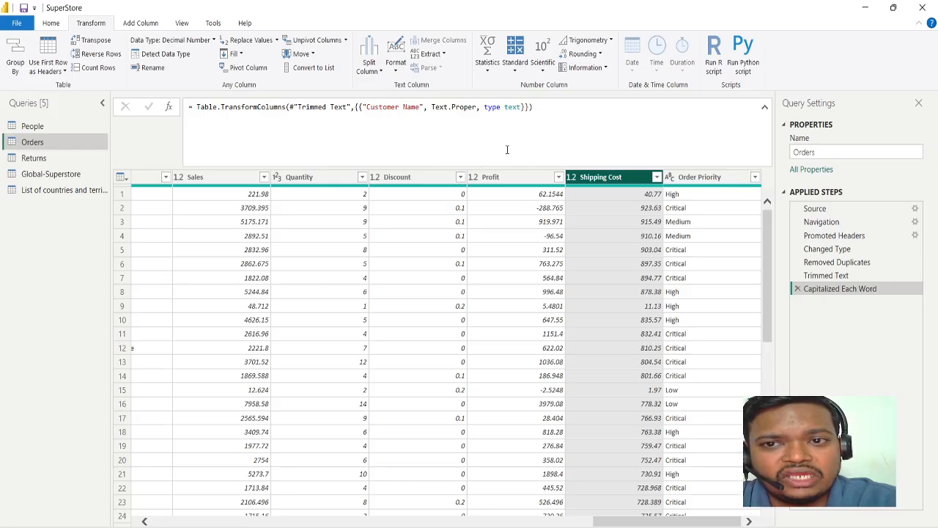
- Try adding a column to Orders that multiplies Shipping Cost by the values in the Quantity column
left_click(153, 26)
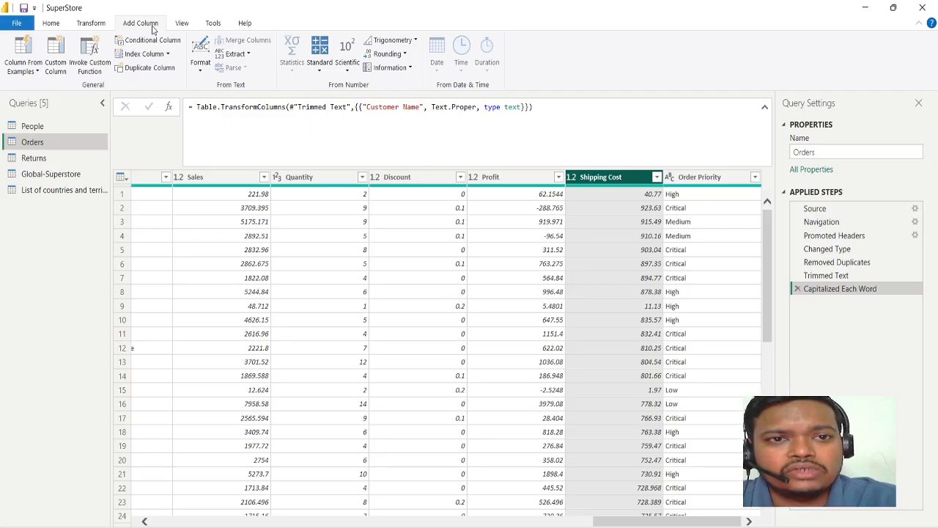
left_click(36, 71)
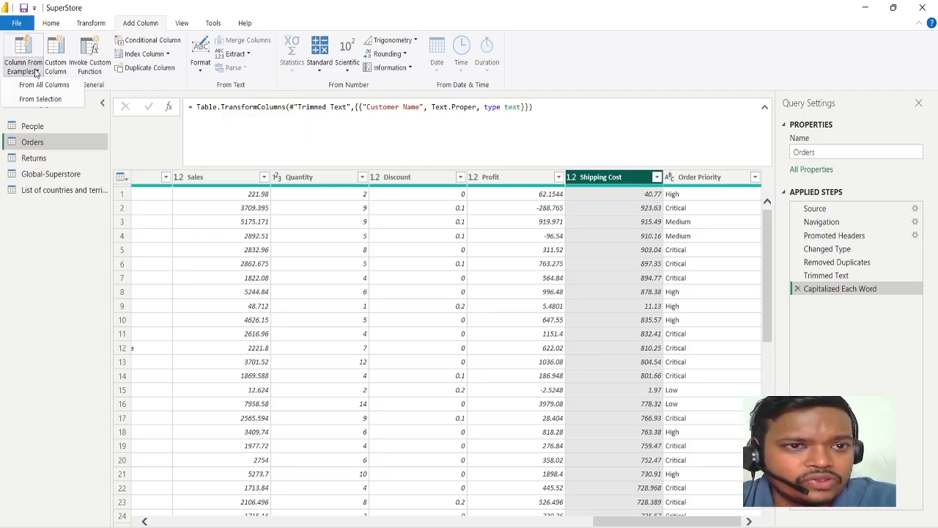
left_click(118, 83)
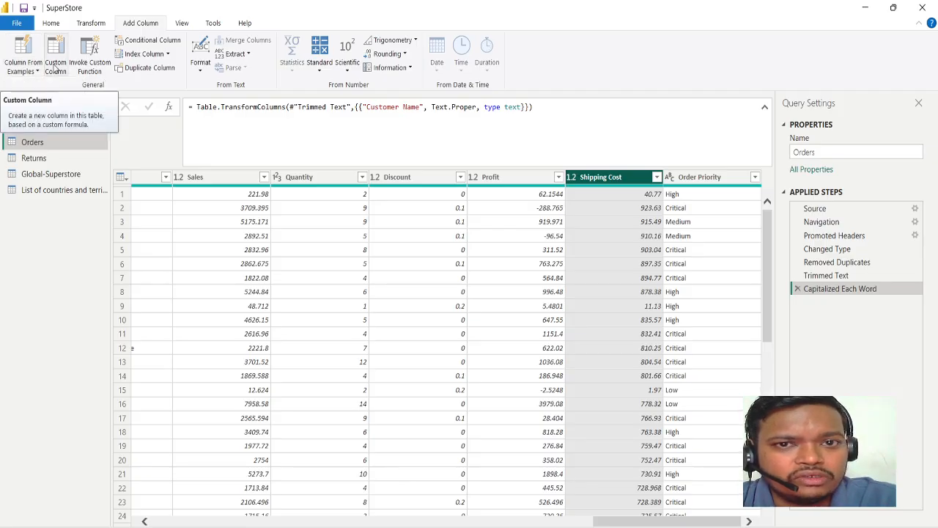
left_click(327, 71)
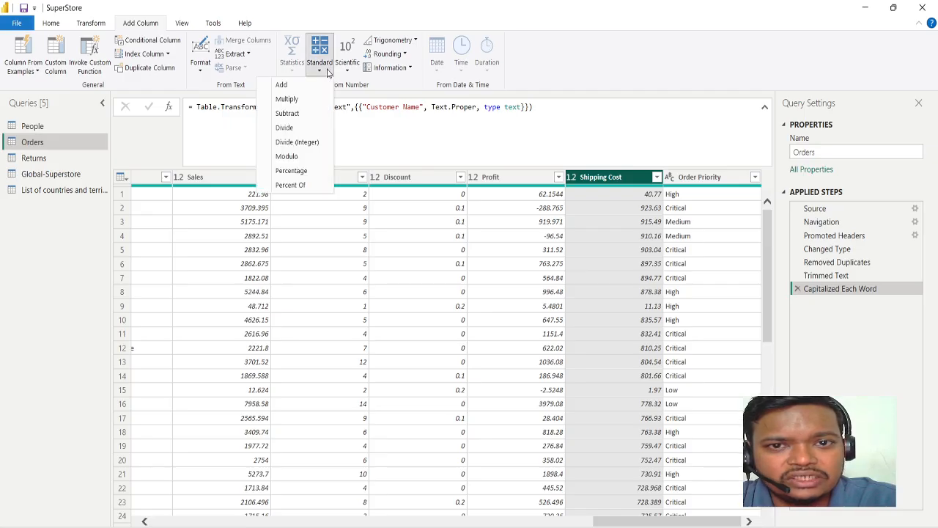
left_click(311, 102)
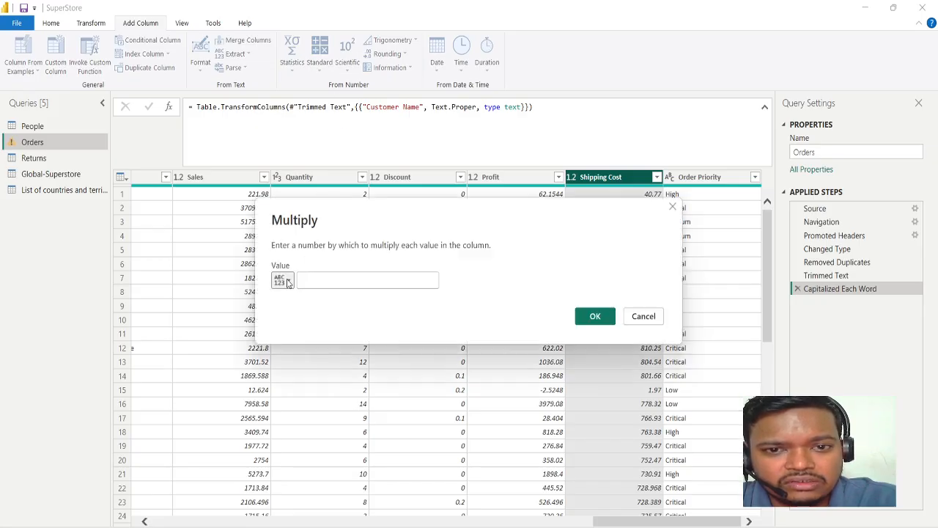
left_click(287, 281)
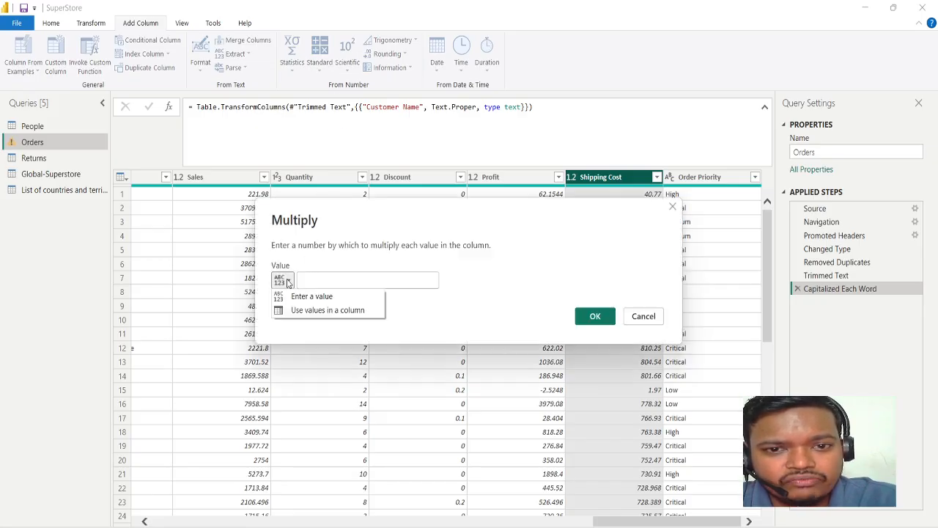
left_click(336, 311)
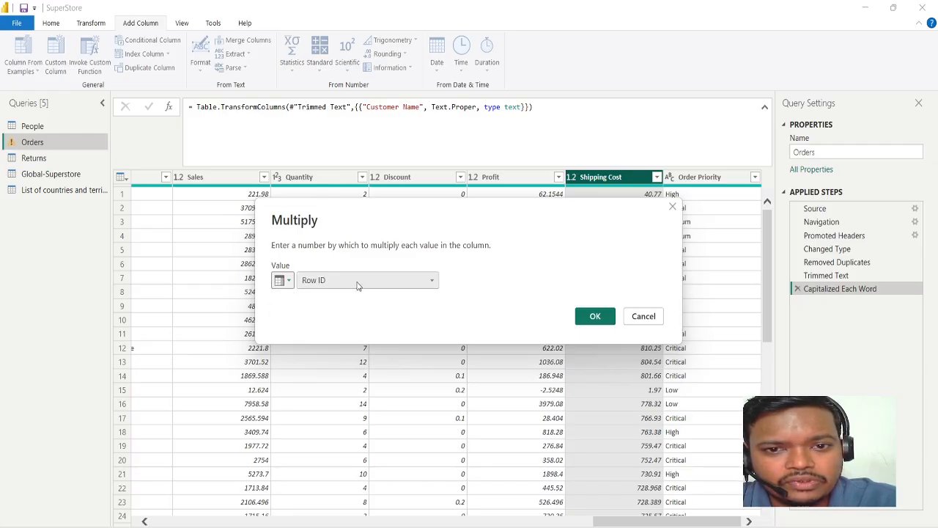
left_click(358, 284)
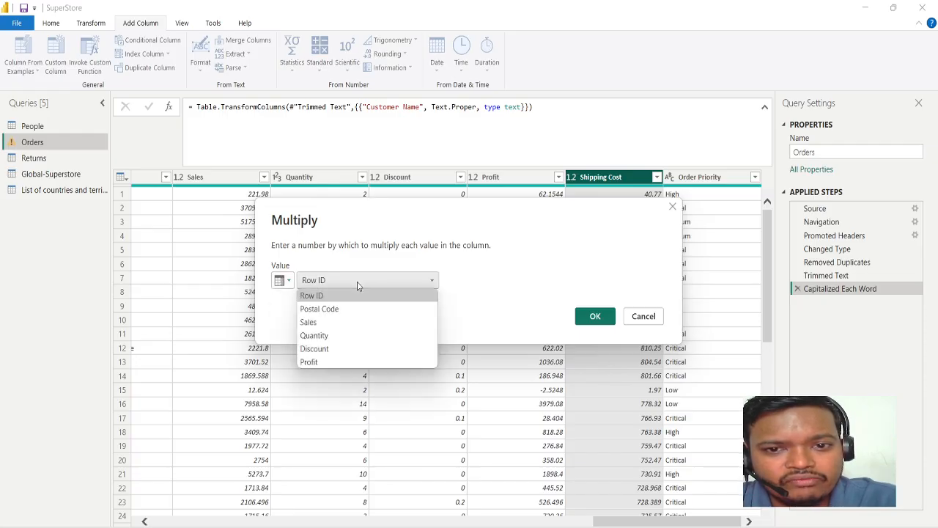
left_click(353, 339)
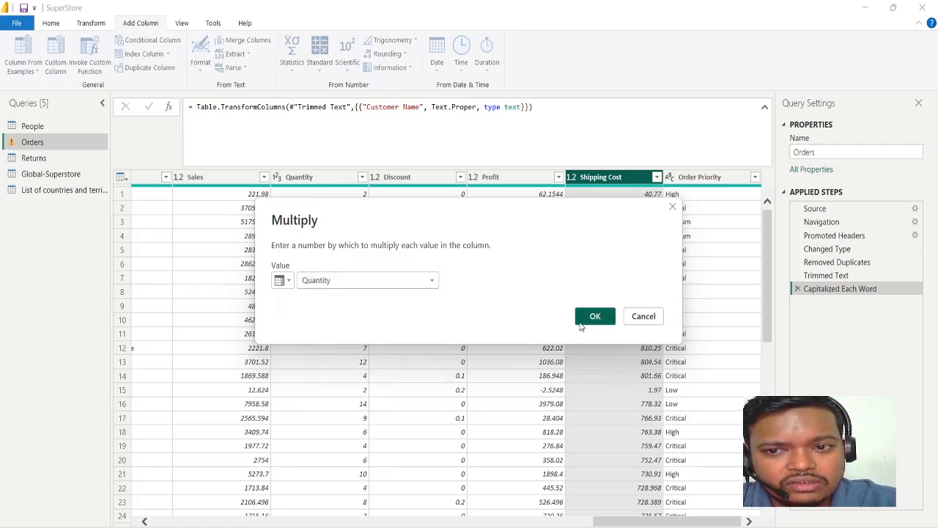
left_click(595, 317)
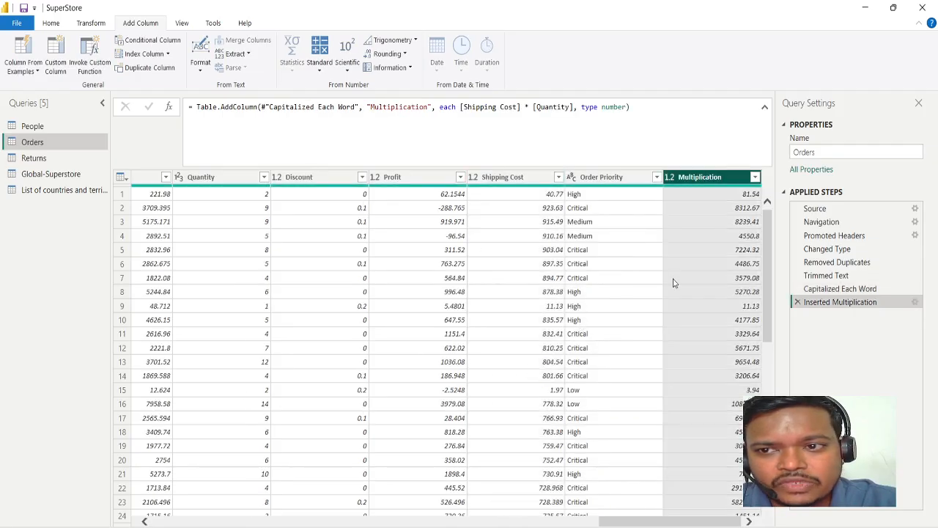
- Compare the new Multiplication column with Shipping Cost, and delete the Inserted Multiplication step from the Orders query
left_click(707, 209)
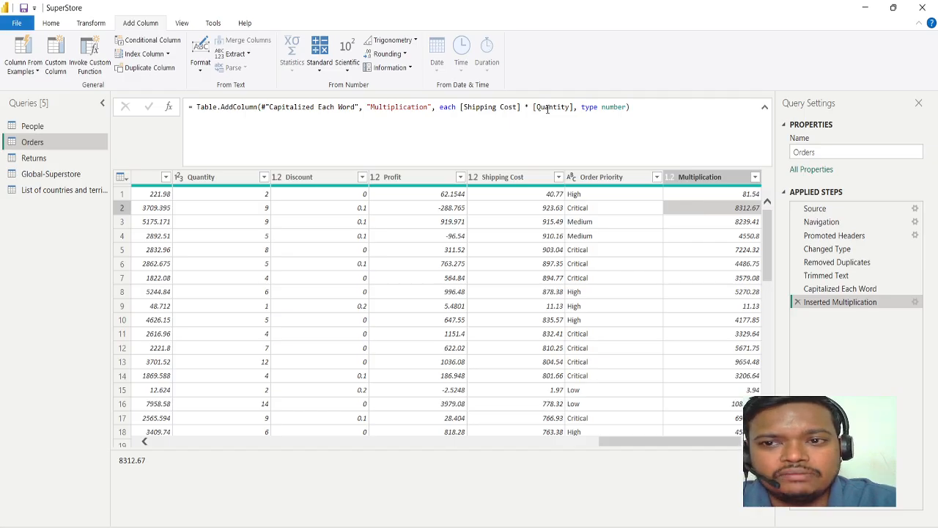
left_click(527, 183)
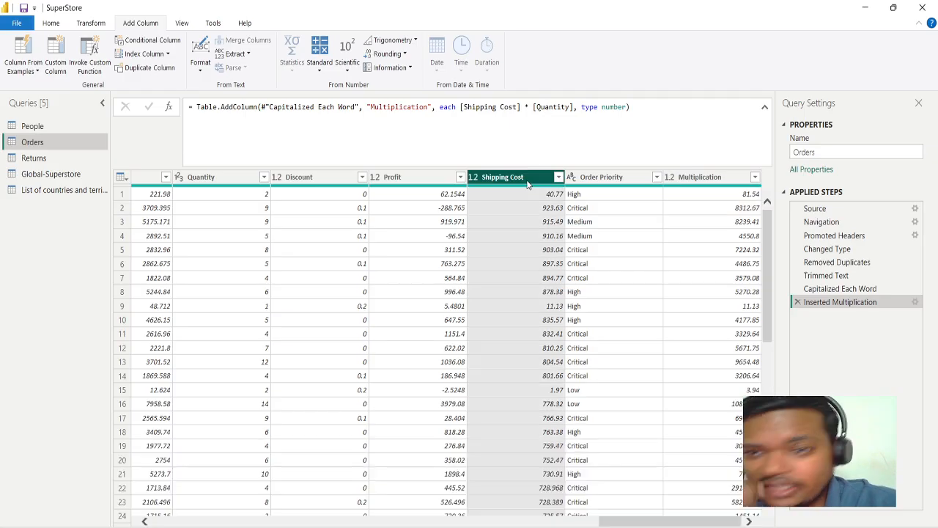
left_click(743, 180)
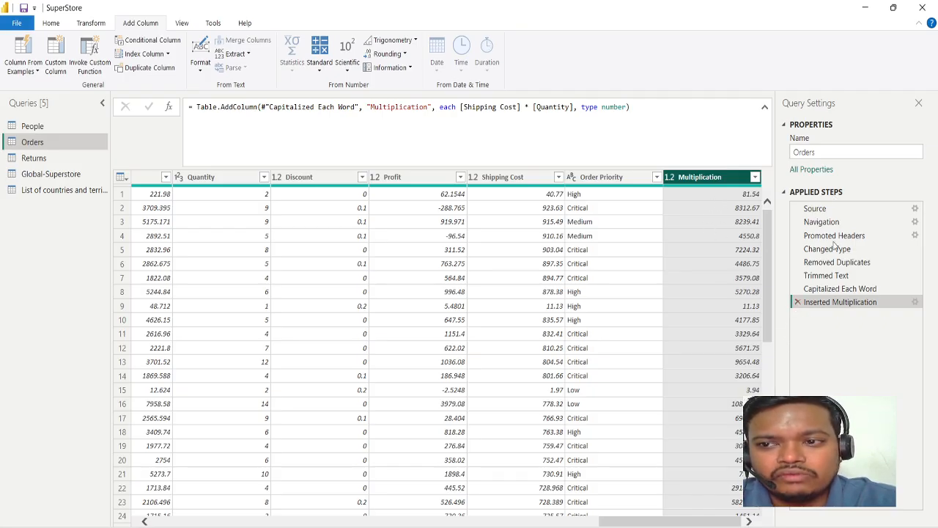
left_click(798, 304)
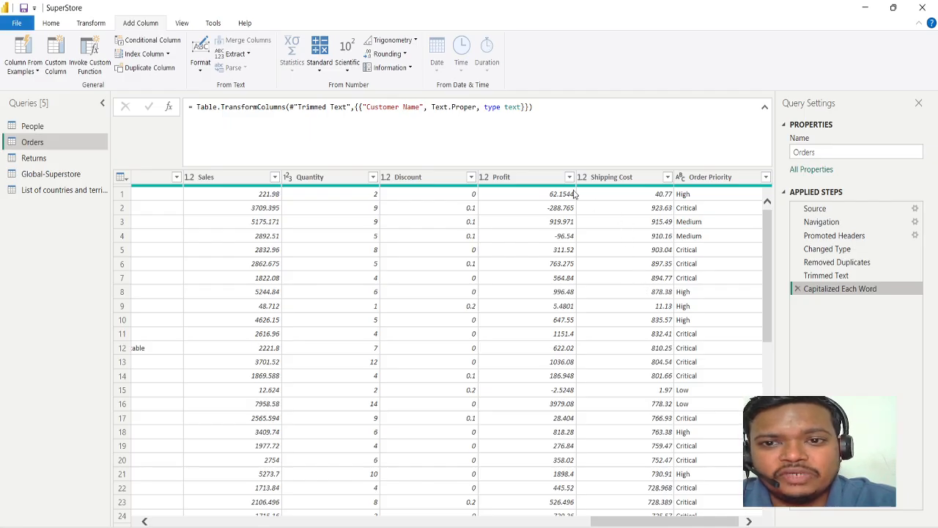
- Add a column to Orders that multiplies Profit by the values in the Quantity column
left_click(502, 181)
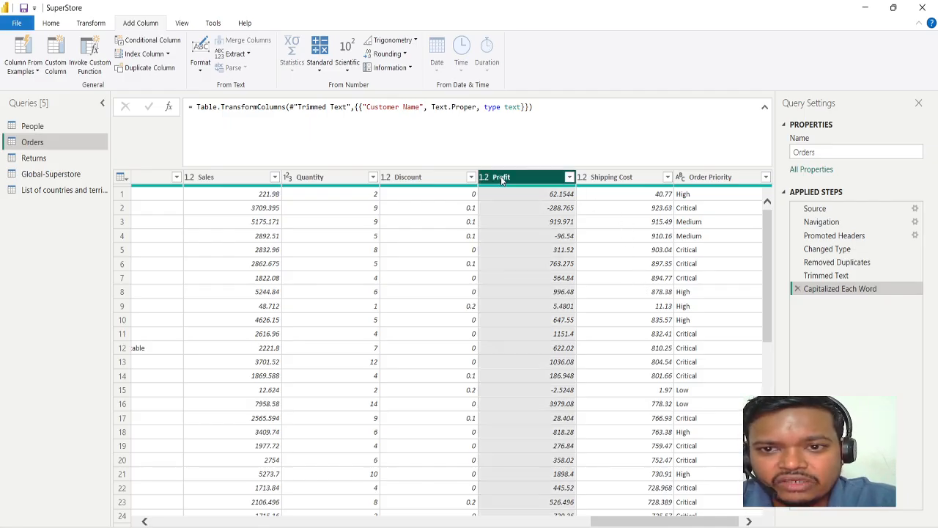
left_click(323, 72)
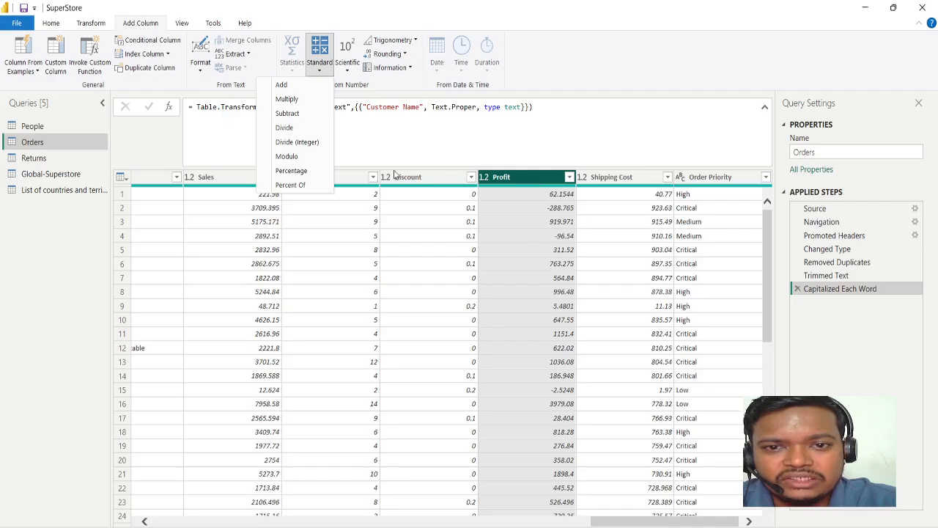
left_click(316, 101)
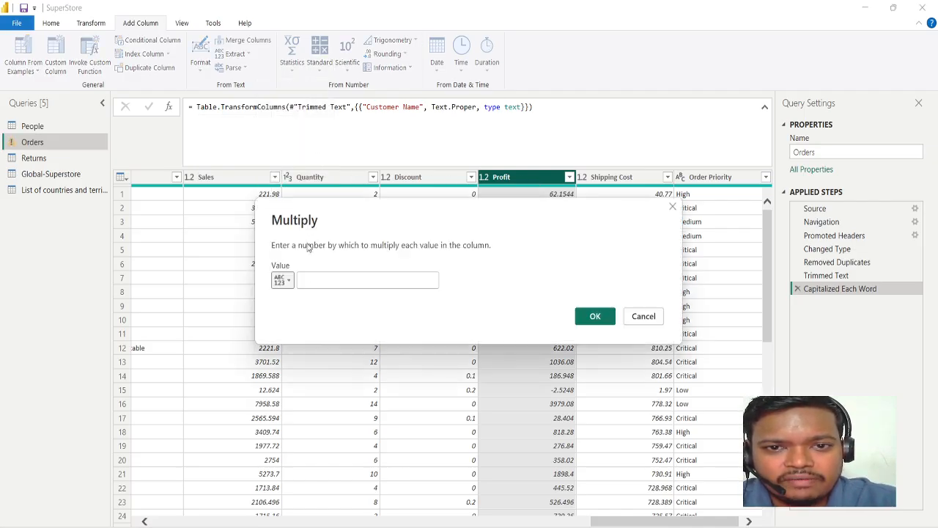
left_click(283, 280)
left_click(314, 311)
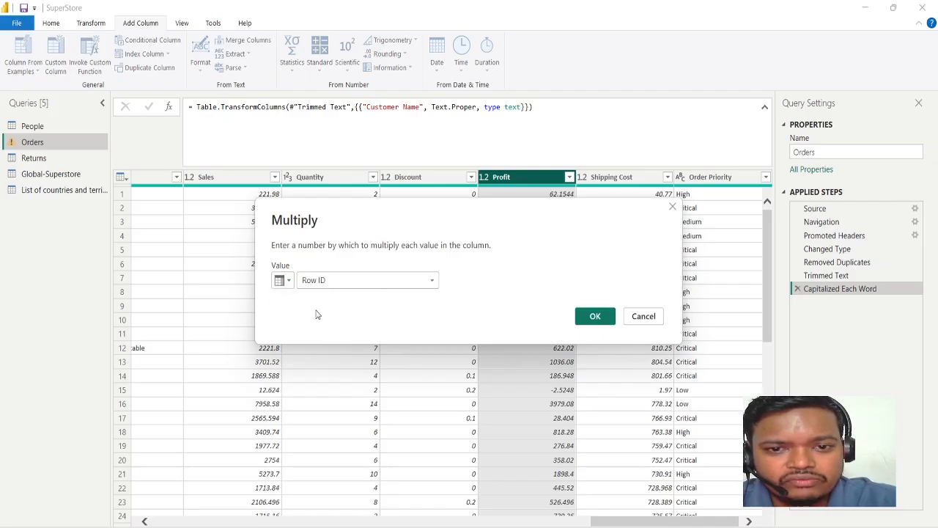
left_click(347, 280)
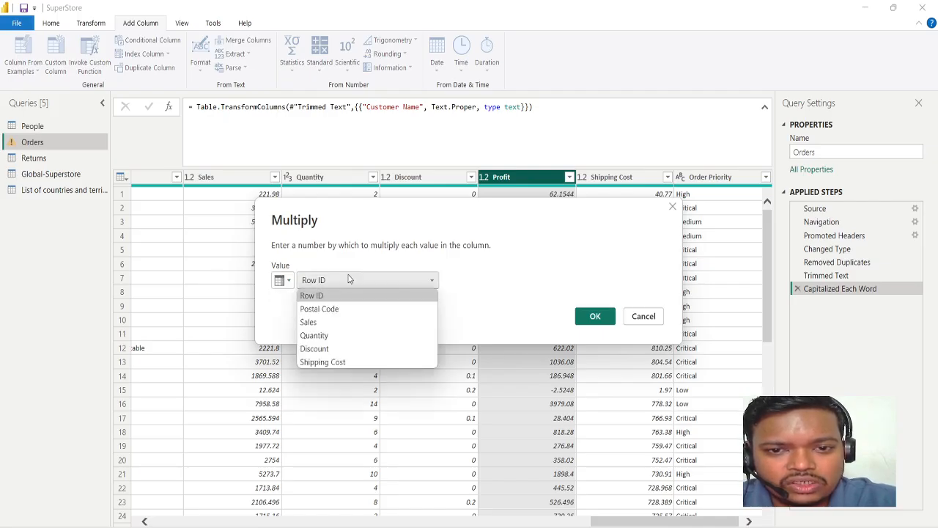
left_click(345, 335)
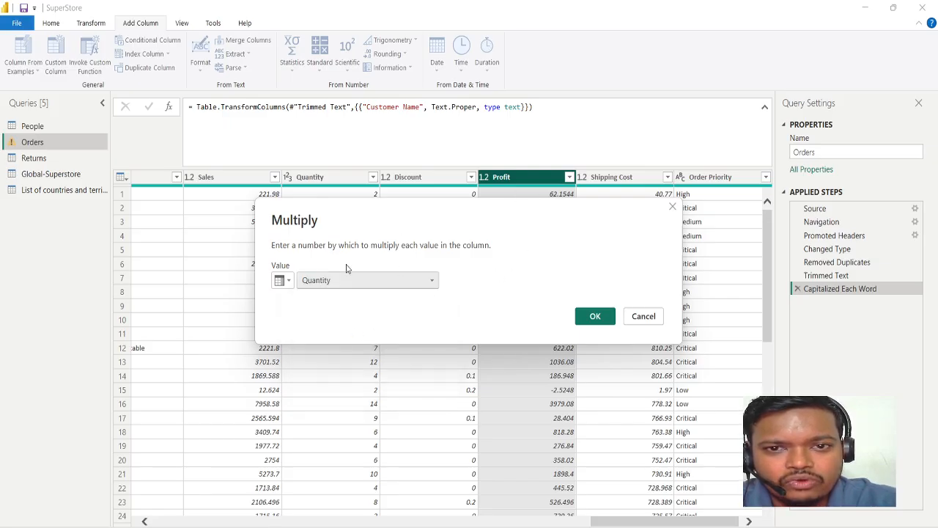
left_click(595, 316)
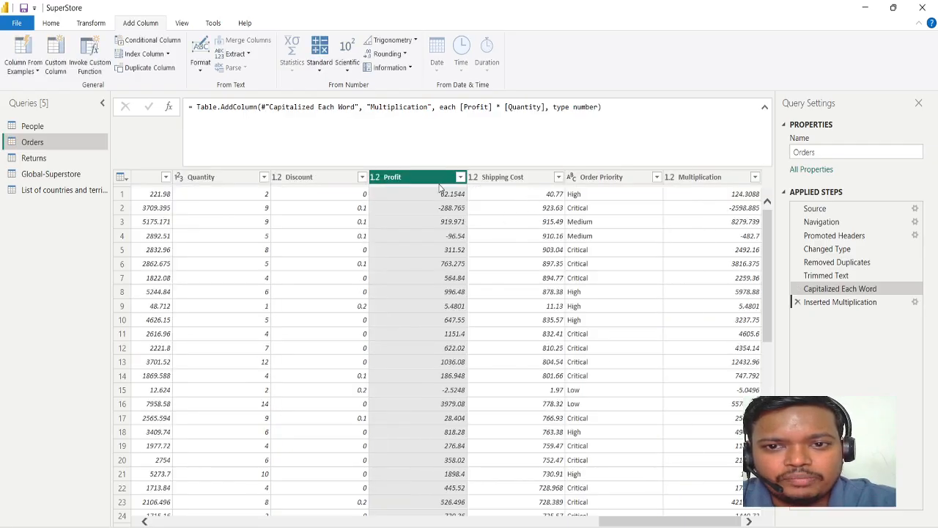
- Rename the Multiplication column, the last one in Orders, to Net Profit
left_click(414, 178)
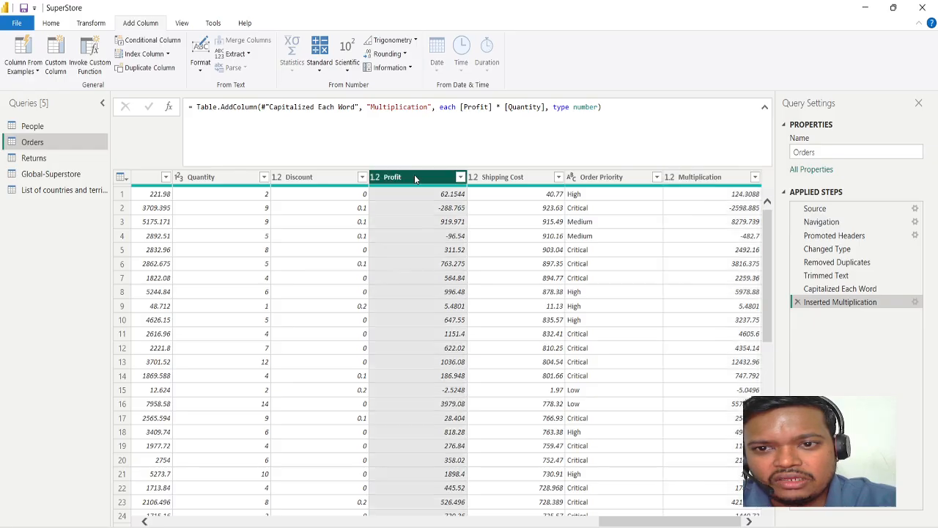
left_click(703, 177)
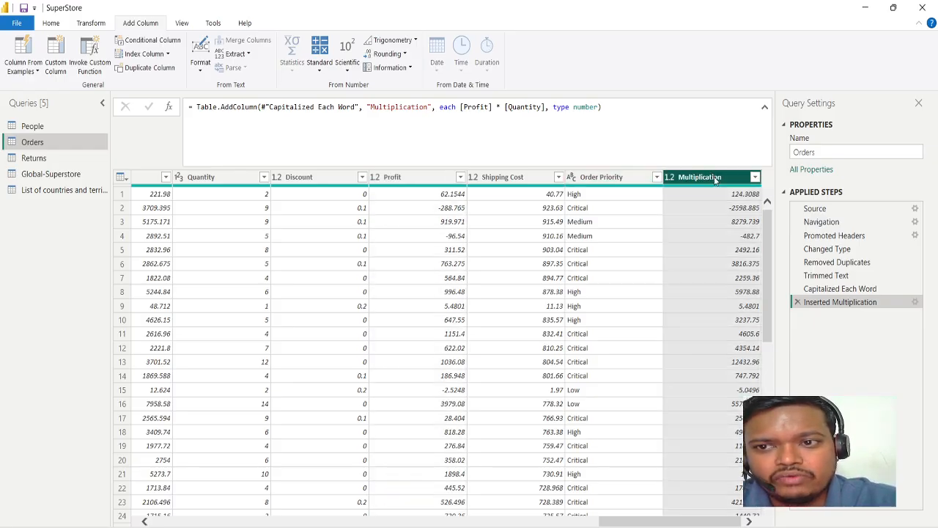
right_click(715, 181)
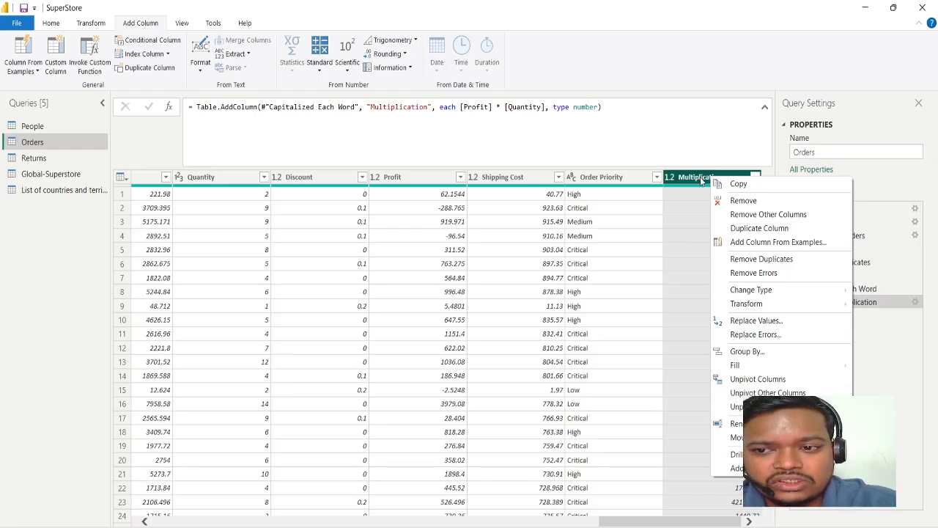
left_click(749, 424)
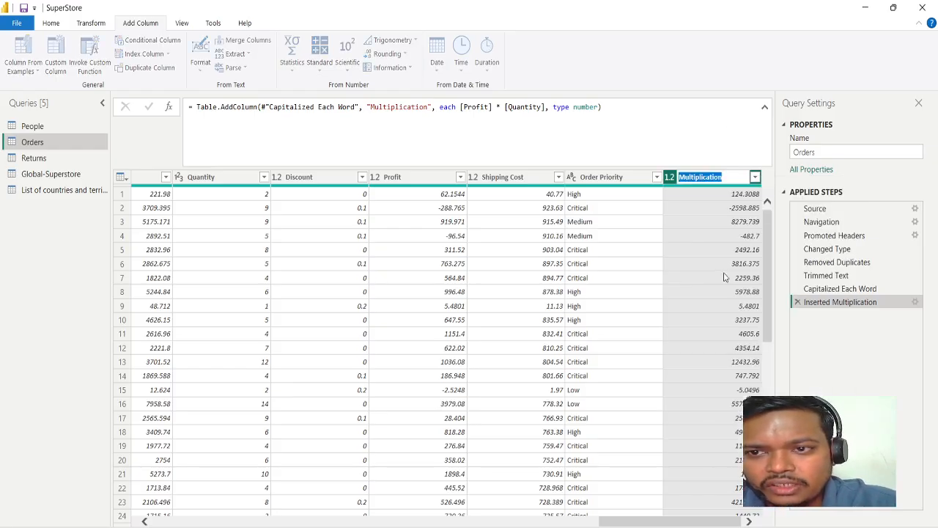
type("Net Profit")
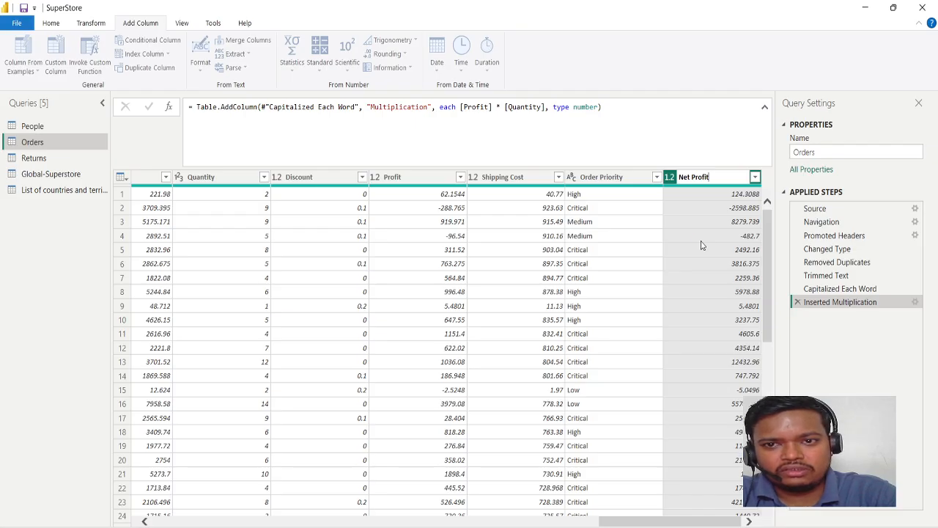
key("Return")
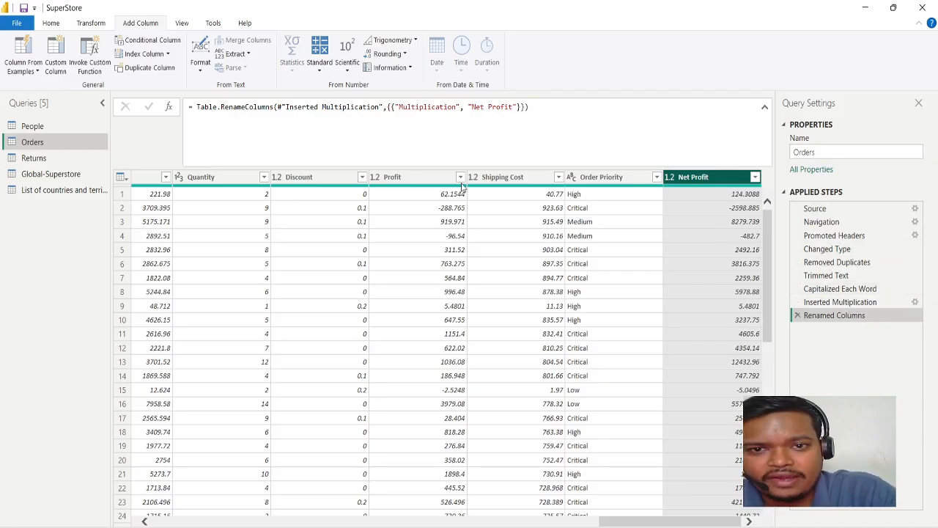
- Rename the Profit column in Orders to Profit per unit
left_click(429, 176)
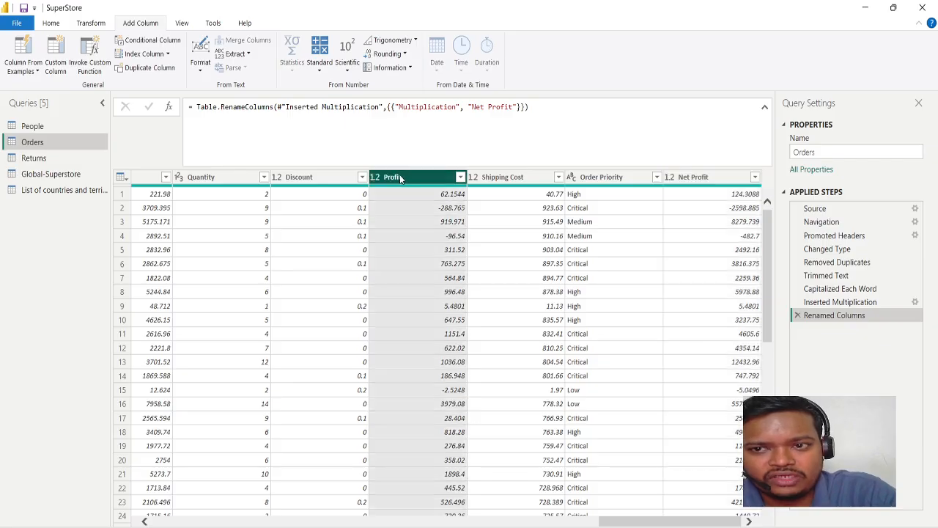
right_click(399, 178)
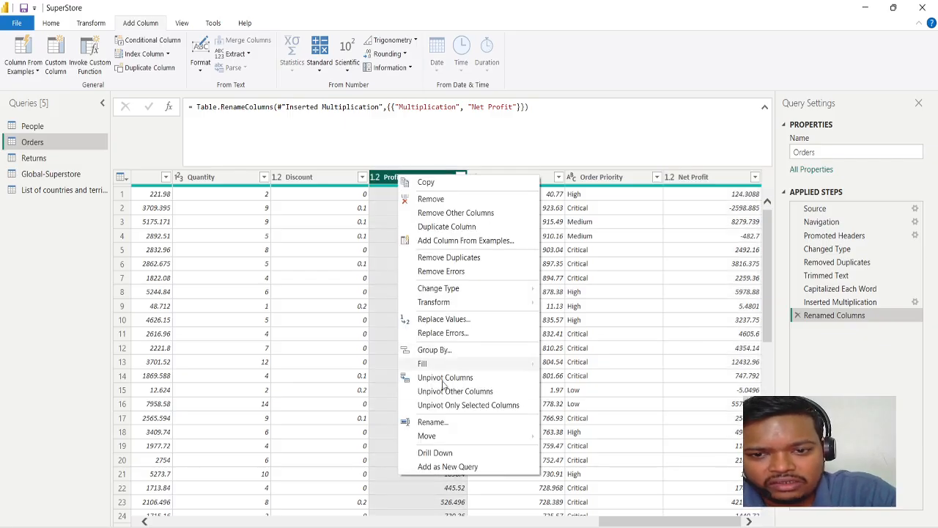
left_click(443, 428)
left_click(413, 180)
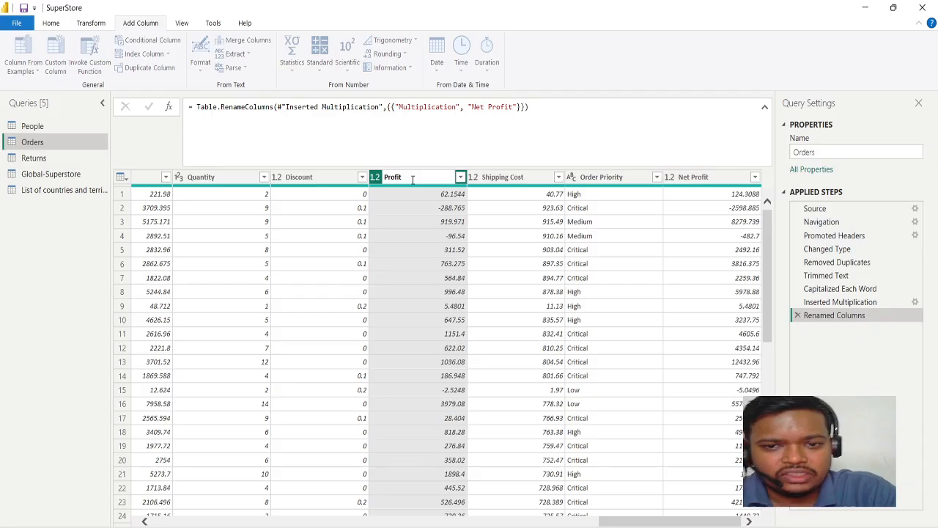
key("Return")
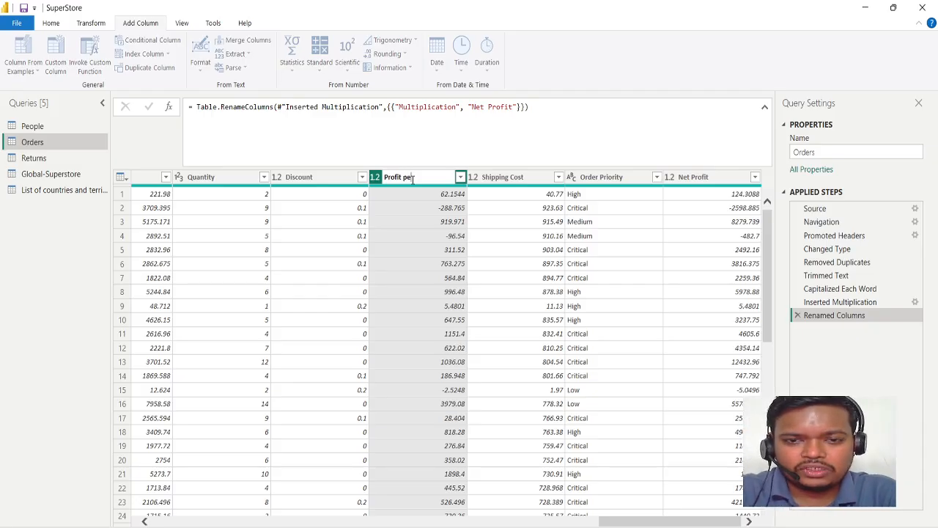
key("Return")
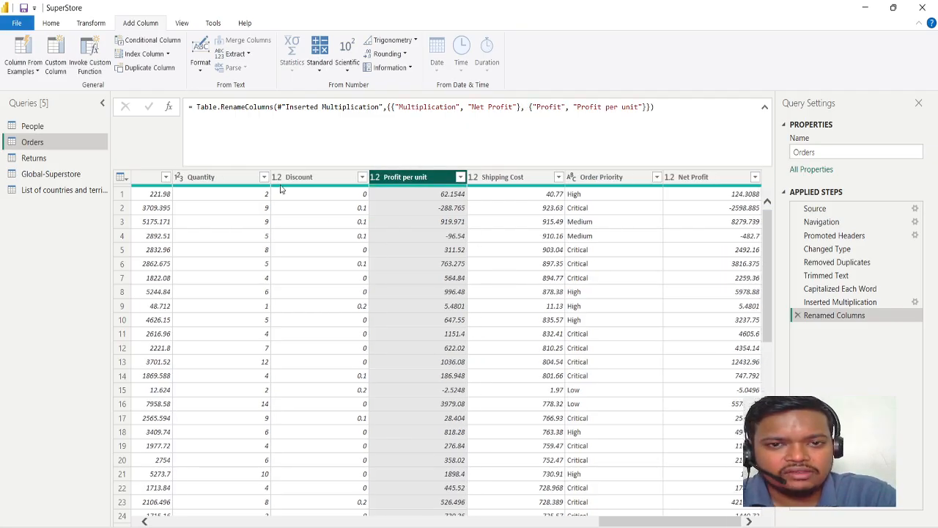
- Examine the Discount, Quantity and Sales columns of the Orders table
left_click(310, 177)
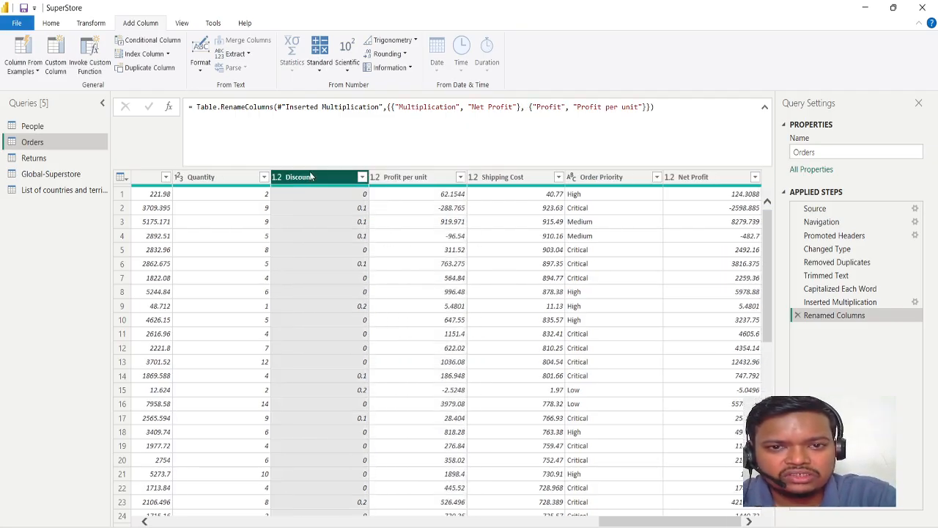
left_click(227, 179)
scroll(339, 225, "left", 2)
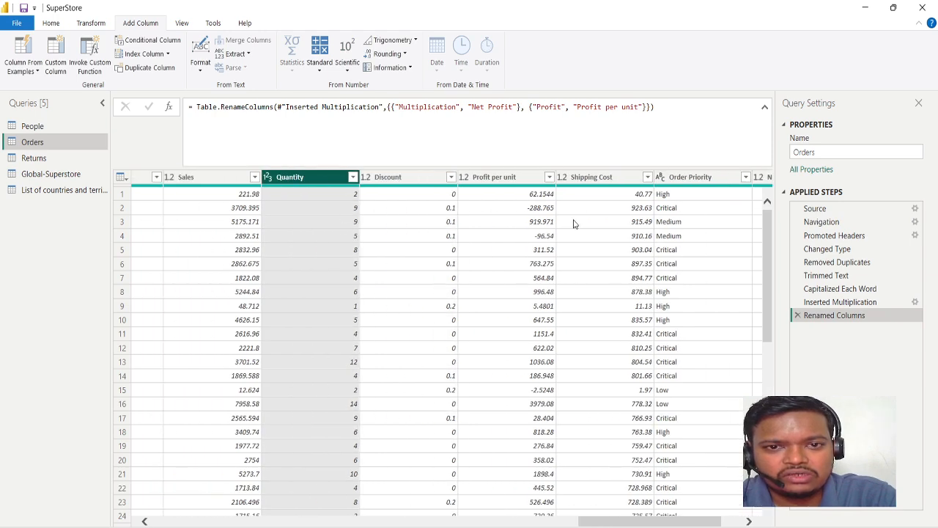
left_click(206, 178)
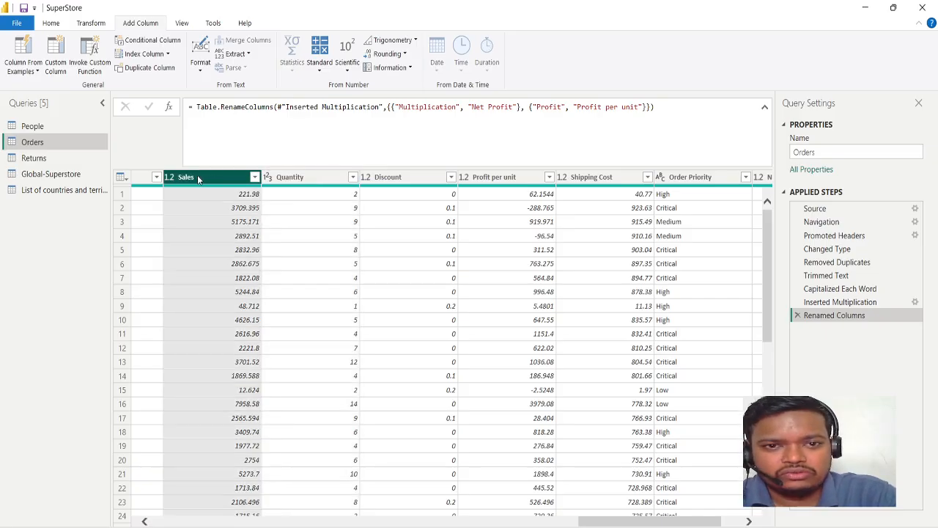
- Rename the Sales column in Orders to Sale per unit
right_click(197, 175)
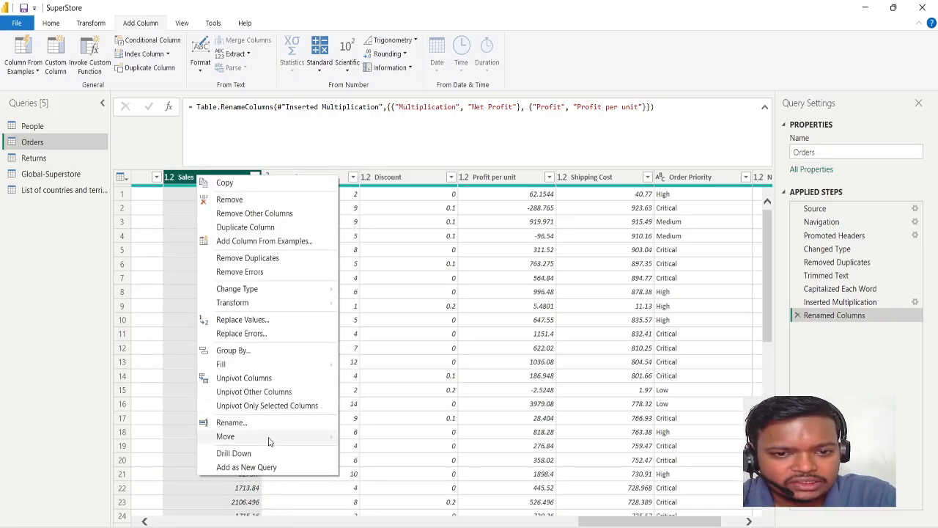
left_click(271, 422)
left_click(201, 175)
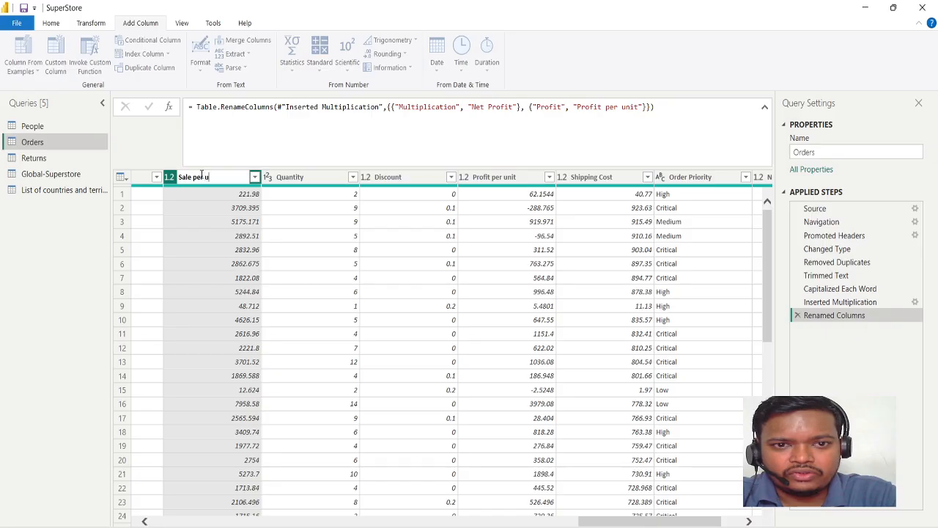
key("Escape")
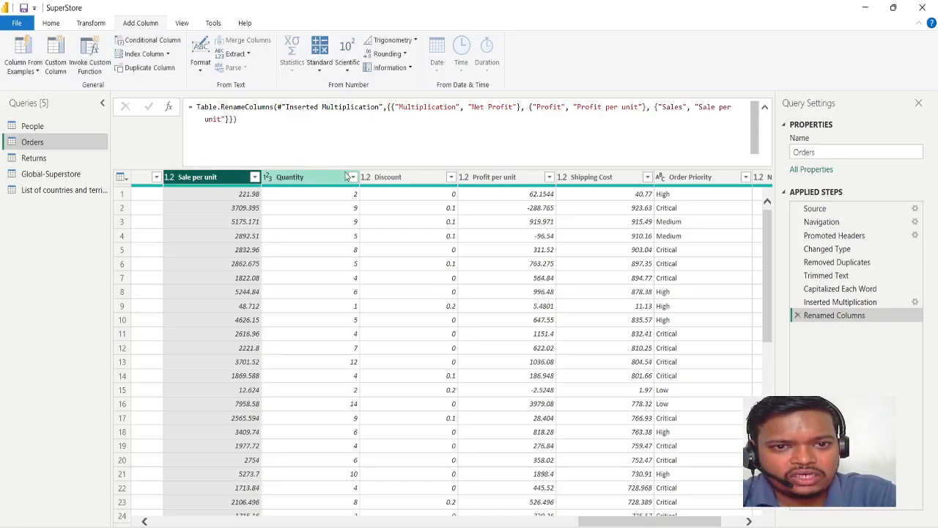
- Add a column to Orders that multiplies Quantity by the values in the Sale per unit column
left_click(331, 177)
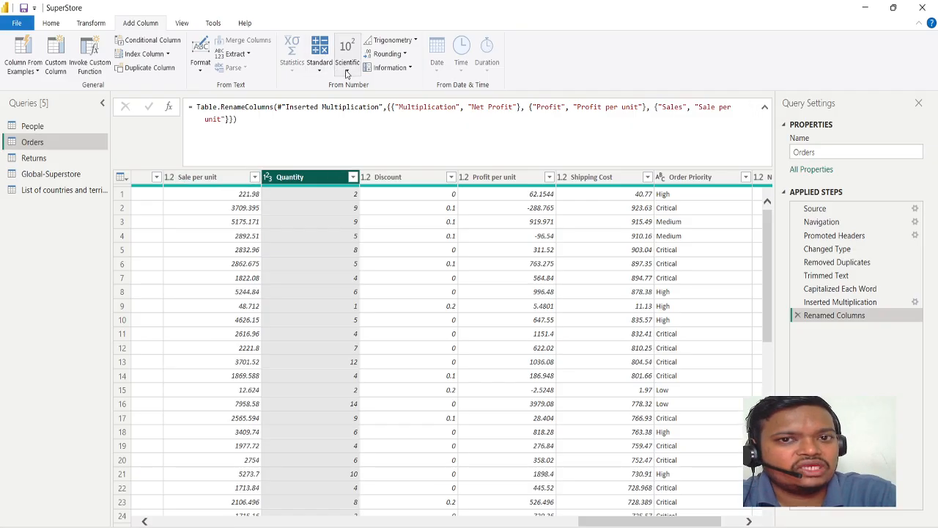
left_click(320, 64)
left_click(320, 100)
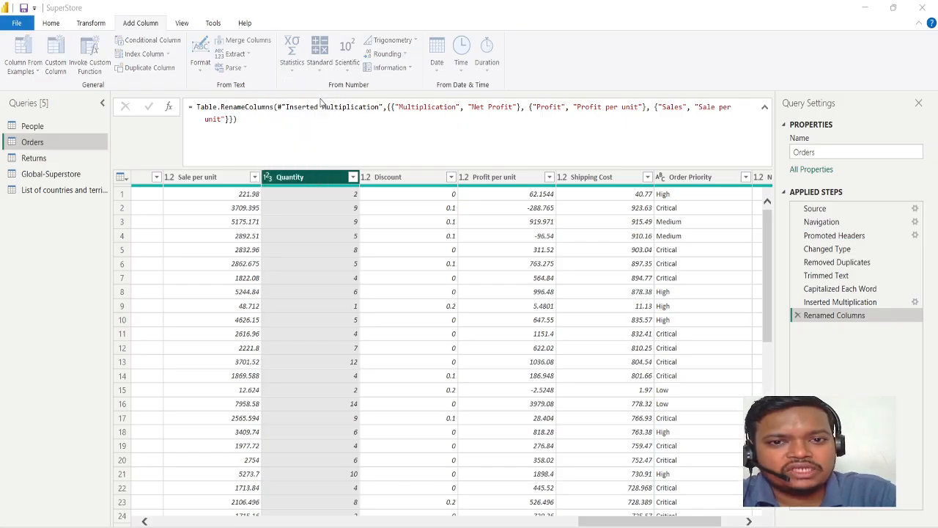
left_click(282, 280)
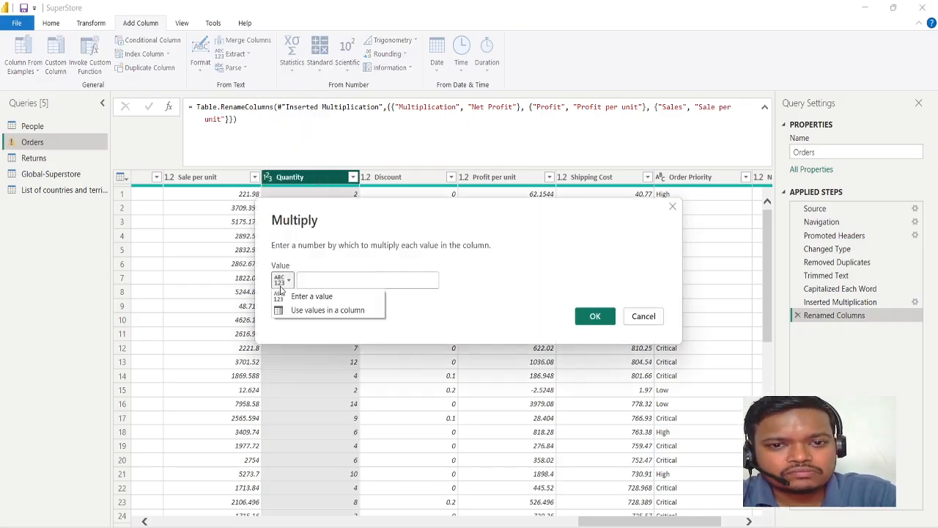
left_click(324, 308)
left_click(342, 283)
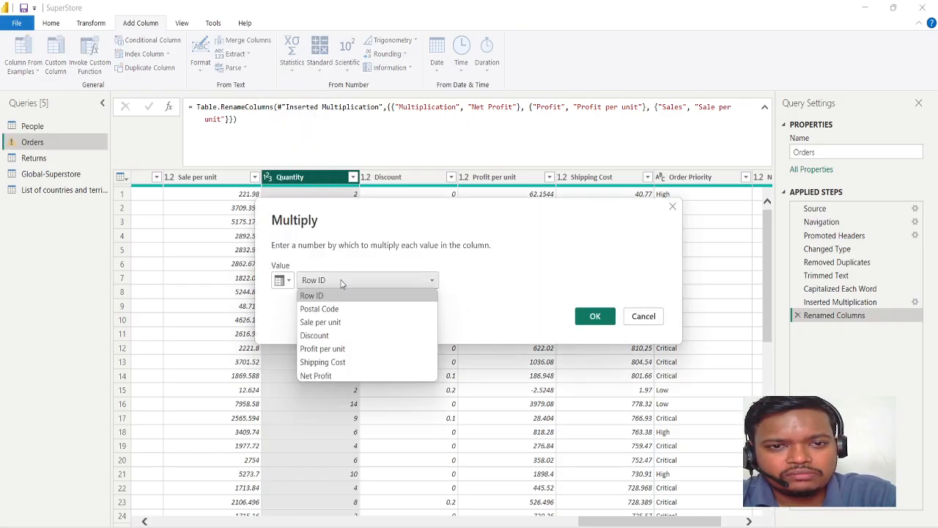
left_click(349, 322)
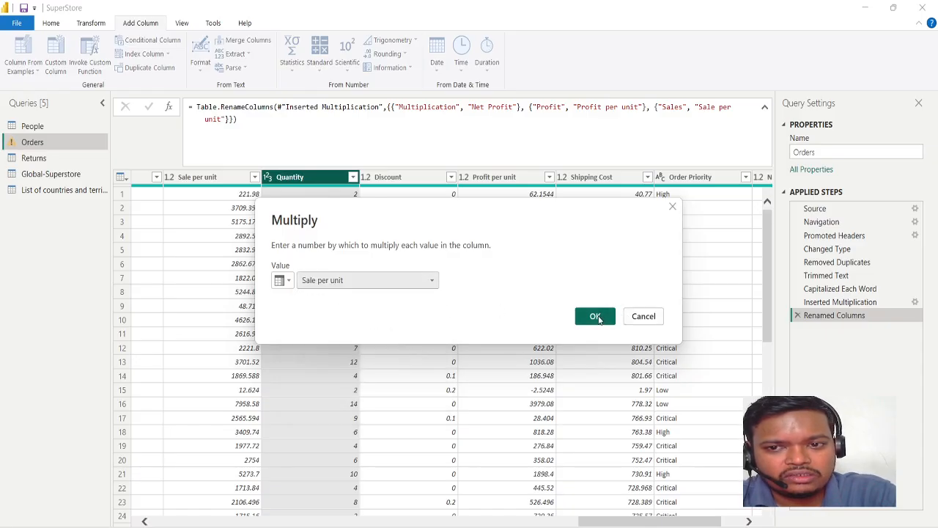
left_click(594, 316)
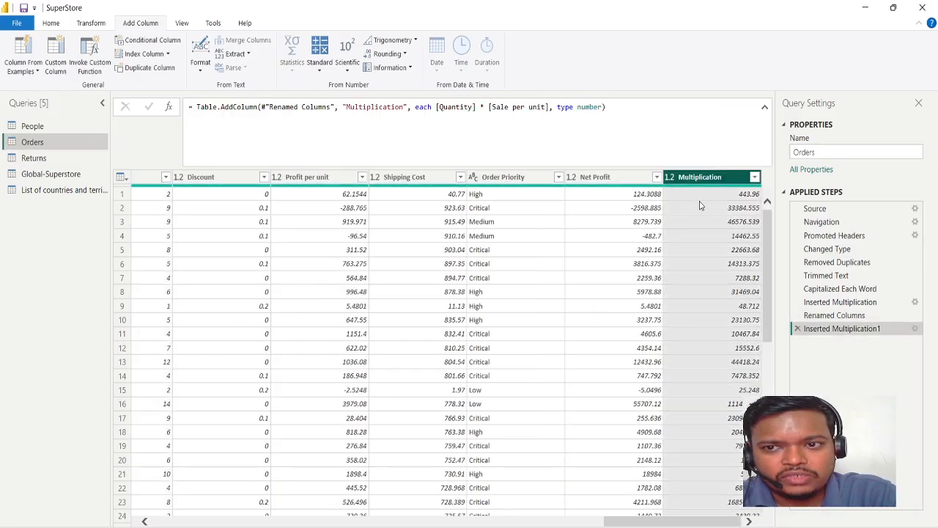
- Rename the new Multiplication column in Orders to Total Sales
right_click(719, 176)
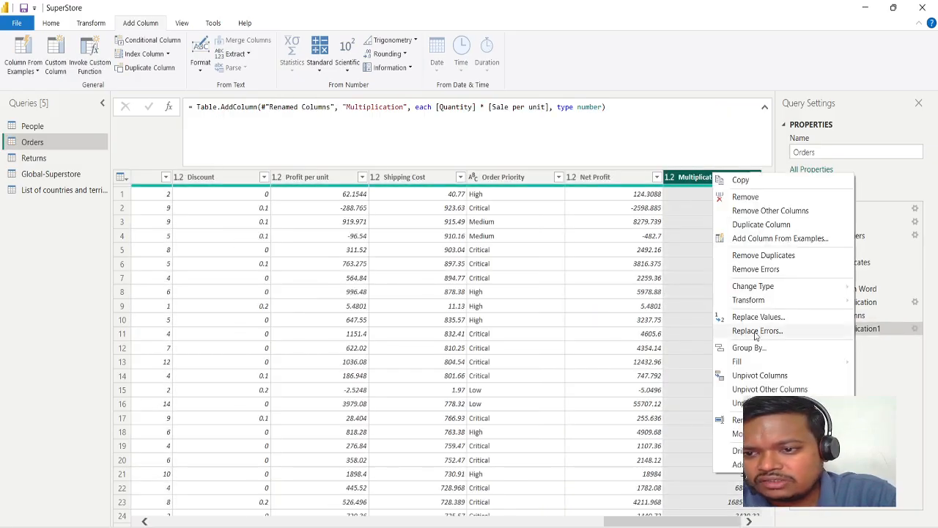
left_click(741, 419)
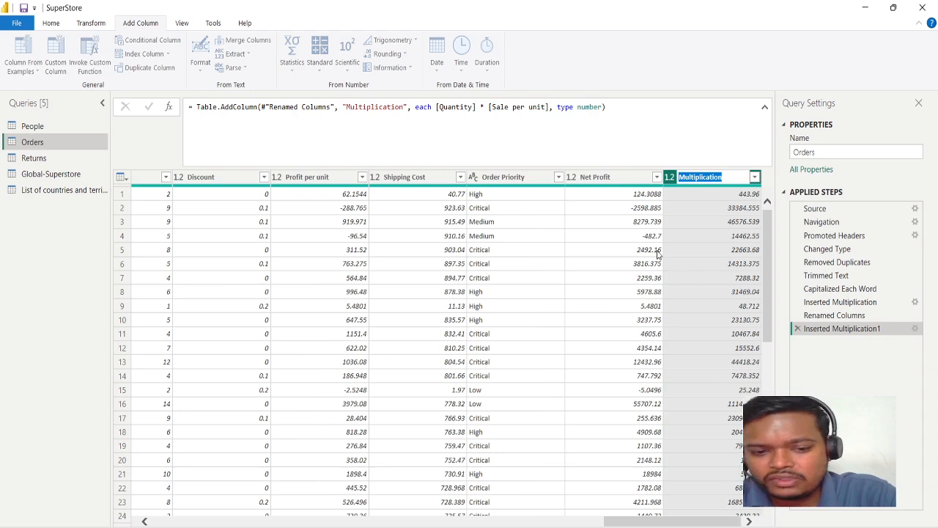
type("N")
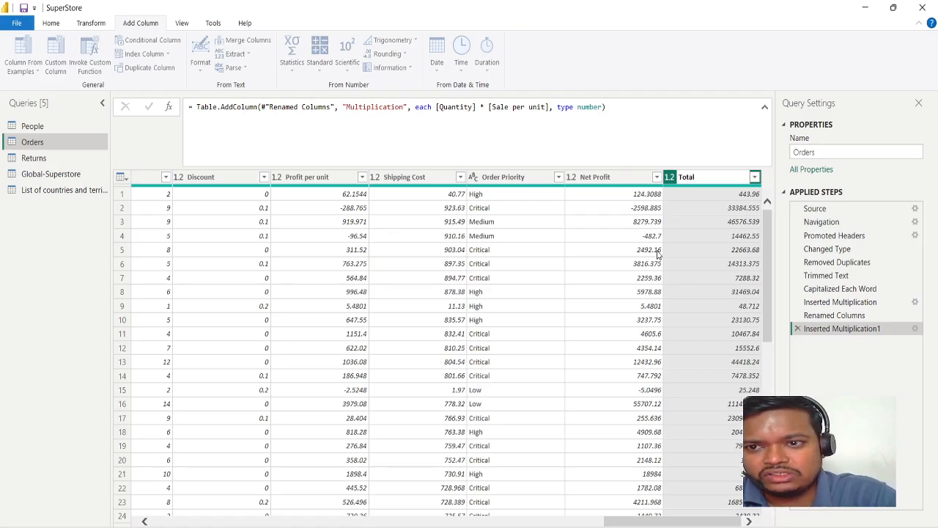
key("Return")
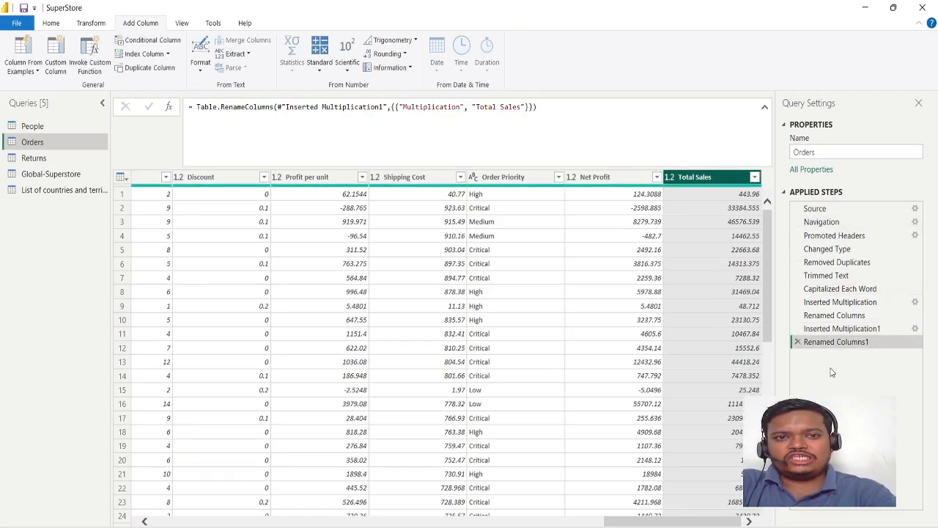
- Examine the Customer Name column in Orders and the available options for splitting it
left_click(47, 23)
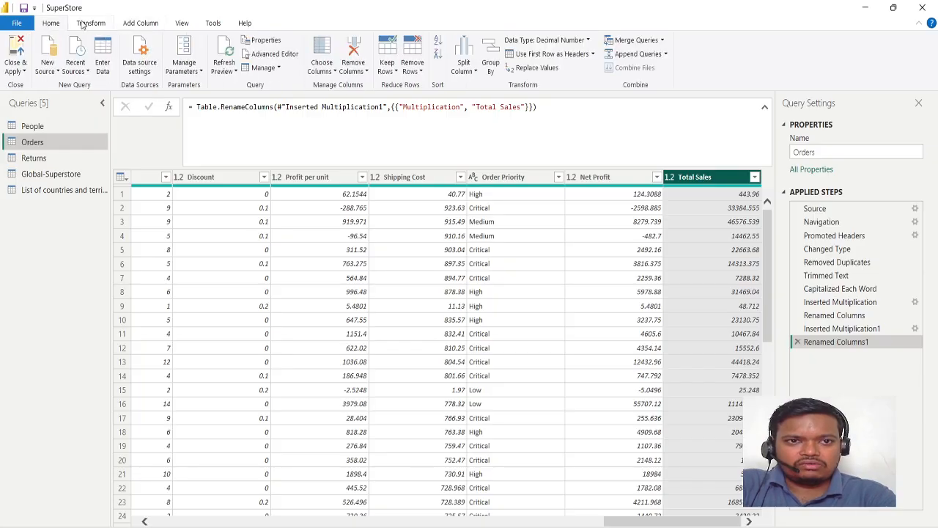
scroll(247, 218, "left", 10)
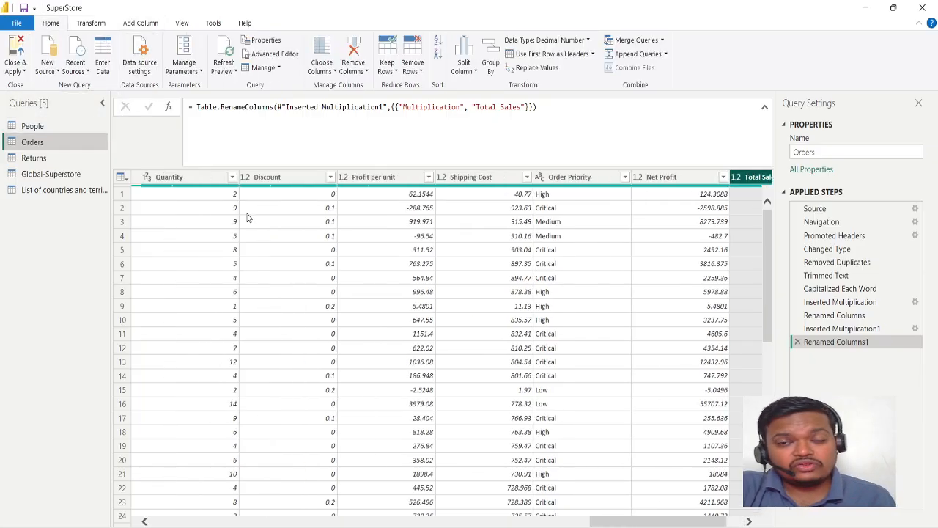
scroll(247, 218, "left", 10)
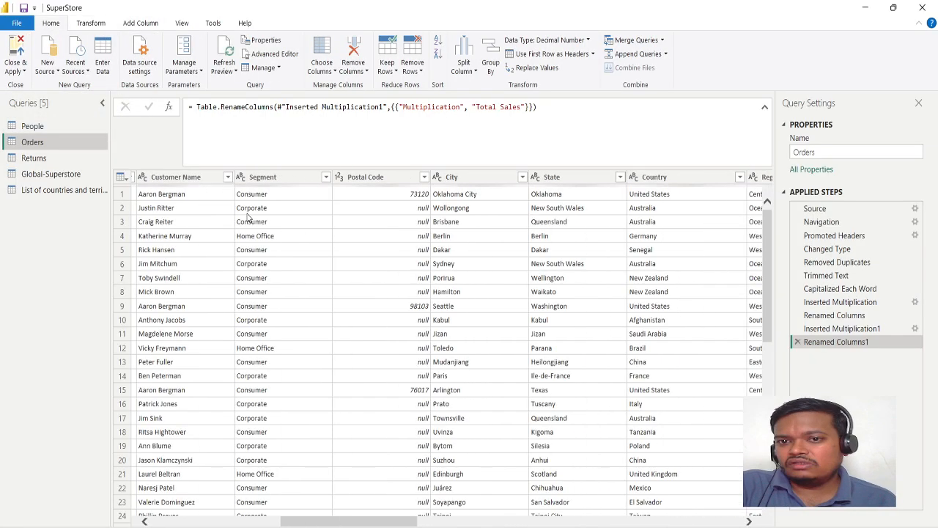
scroll(429, 211, "left", 5)
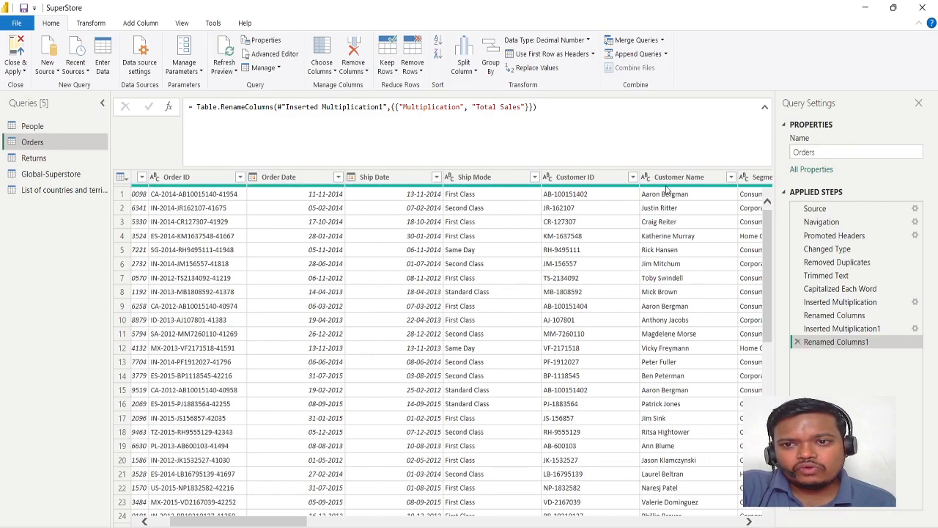
left_click(690, 176)
scroll(681, 256, "right", 5)
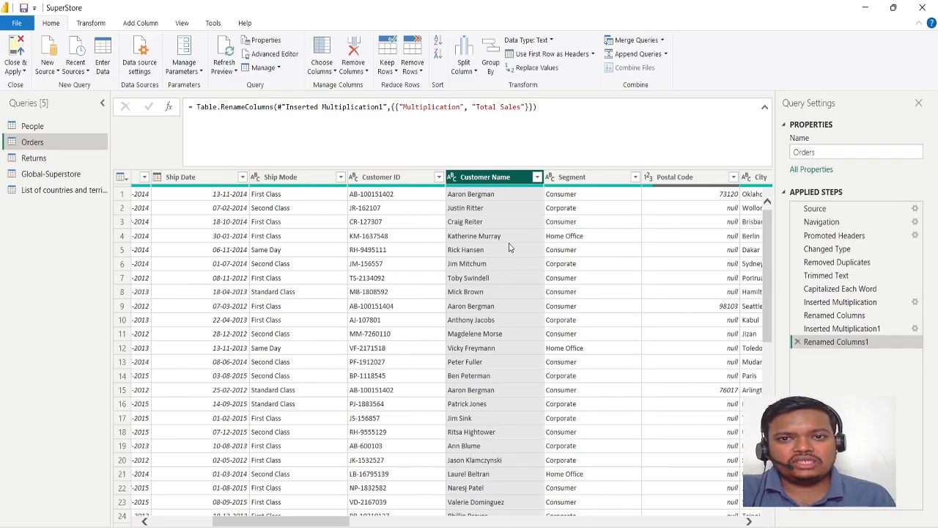
left_click(465, 72)
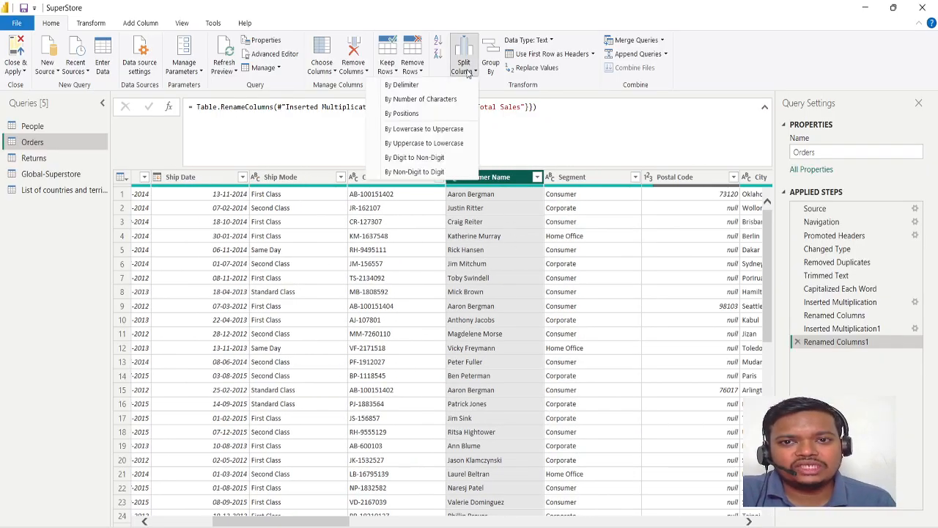
left_click(468, 71)
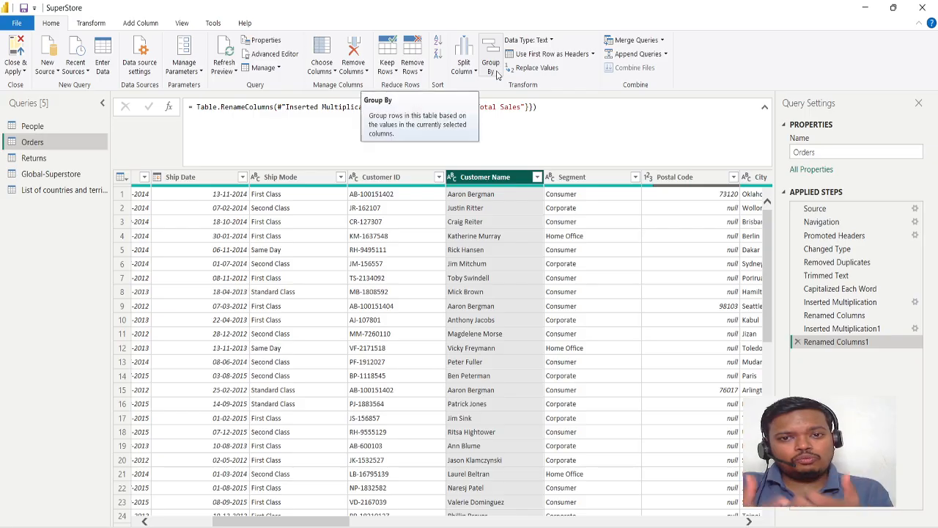
scroll(565, 227, "right", 3)
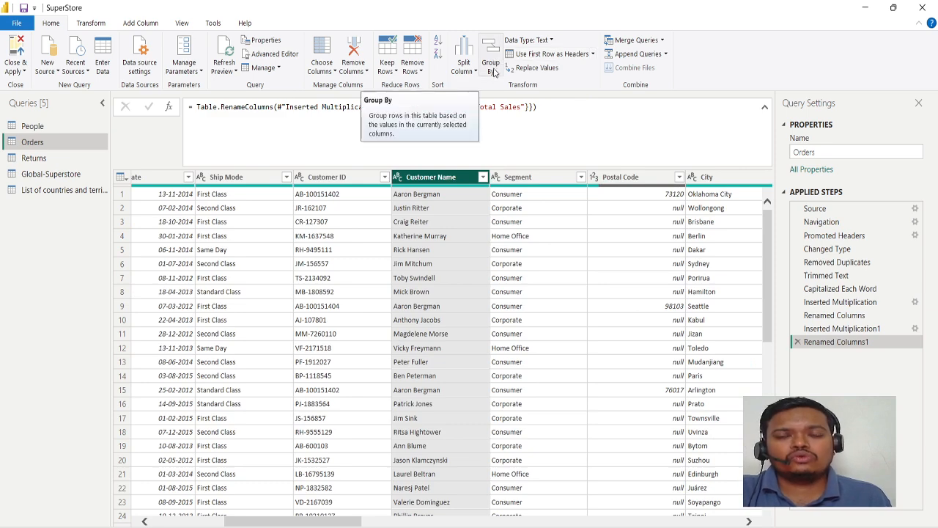
left_click(90, 23)
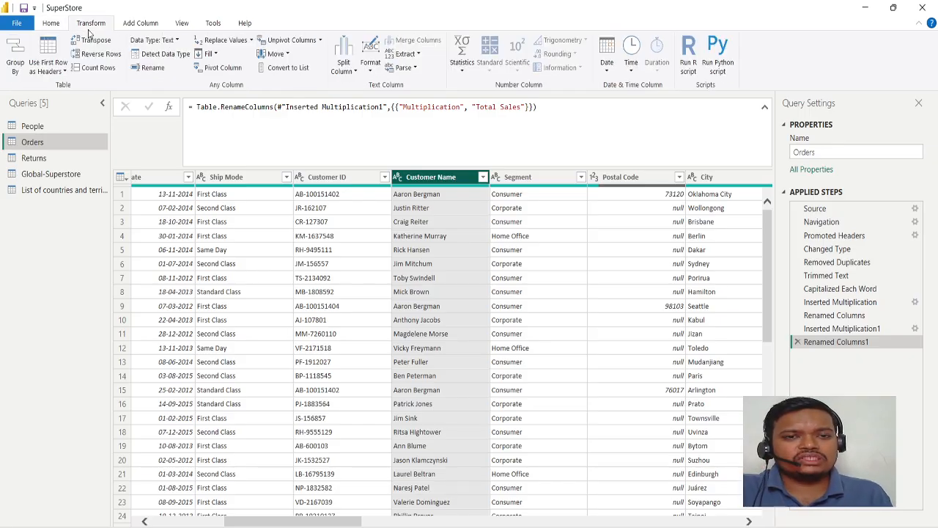
- Open the Returns query and select its first row
left_click(35, 156)
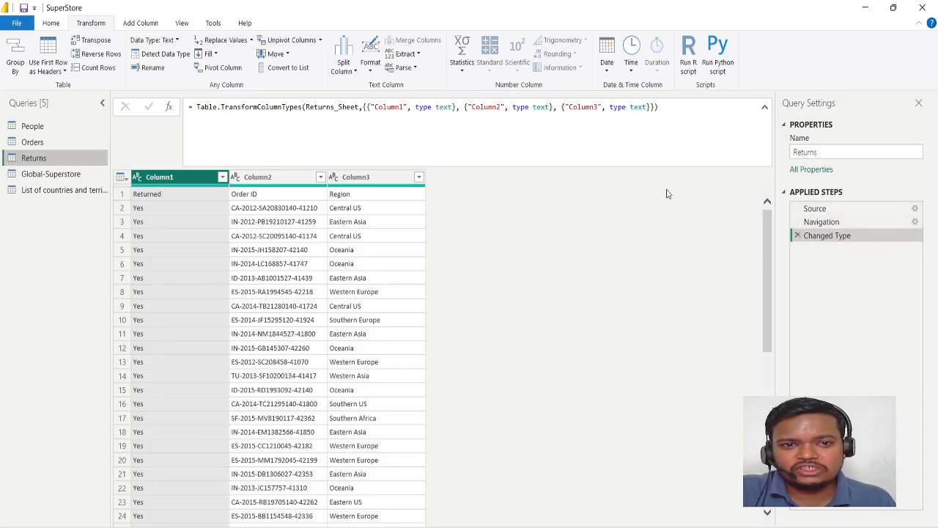
left_click(123, 194)
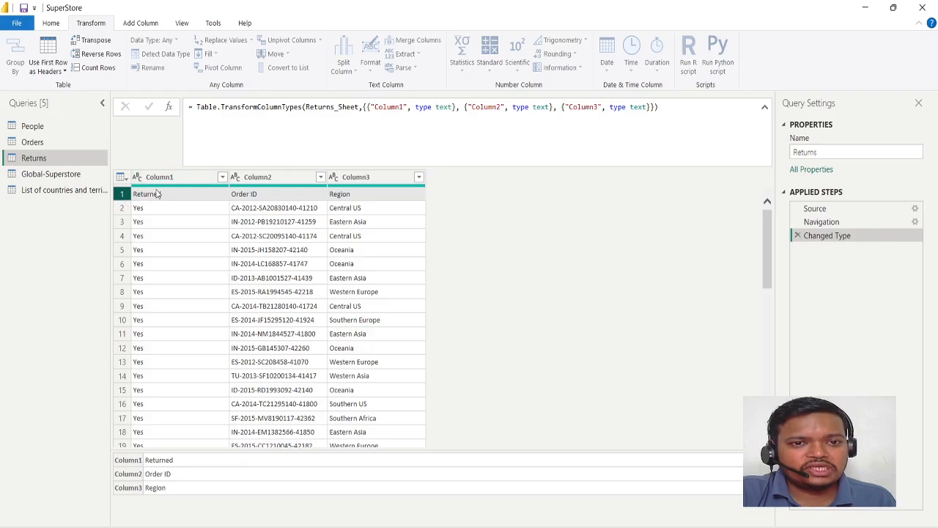
- Try using the headers of the Returns table as its first row
left_click(51, 22)
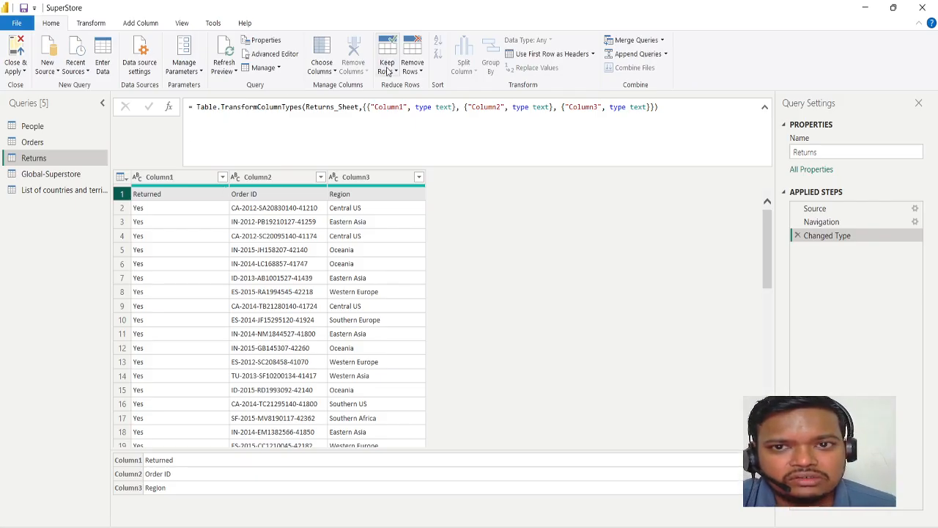
left_click(593, 55)
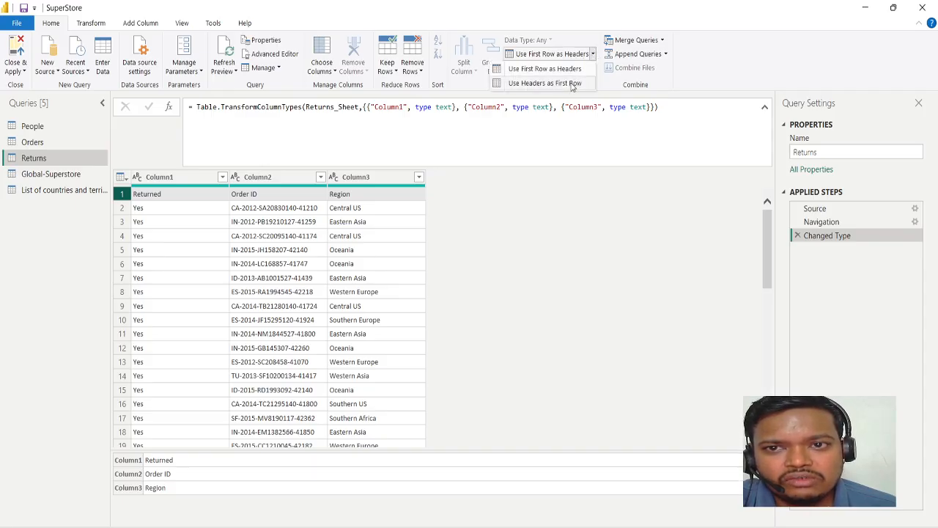
left_click(573, 84)
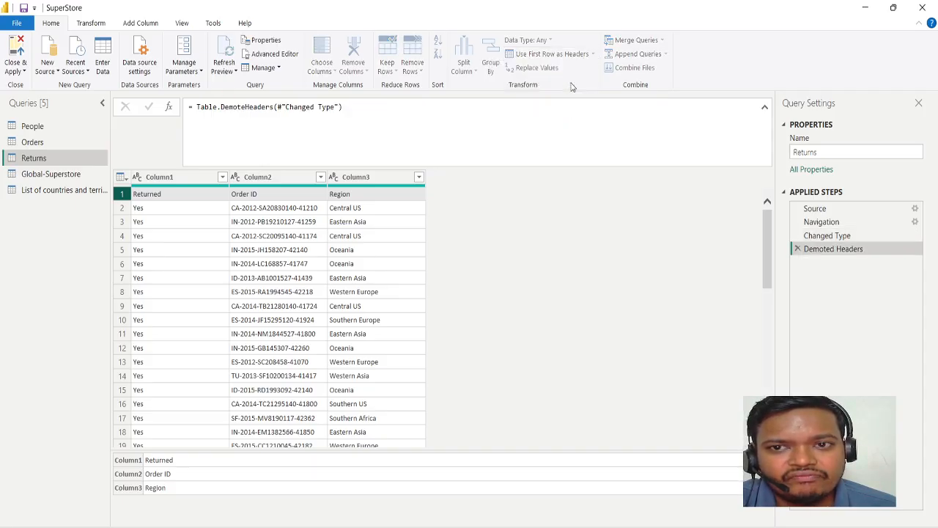
left_click(162, 176)
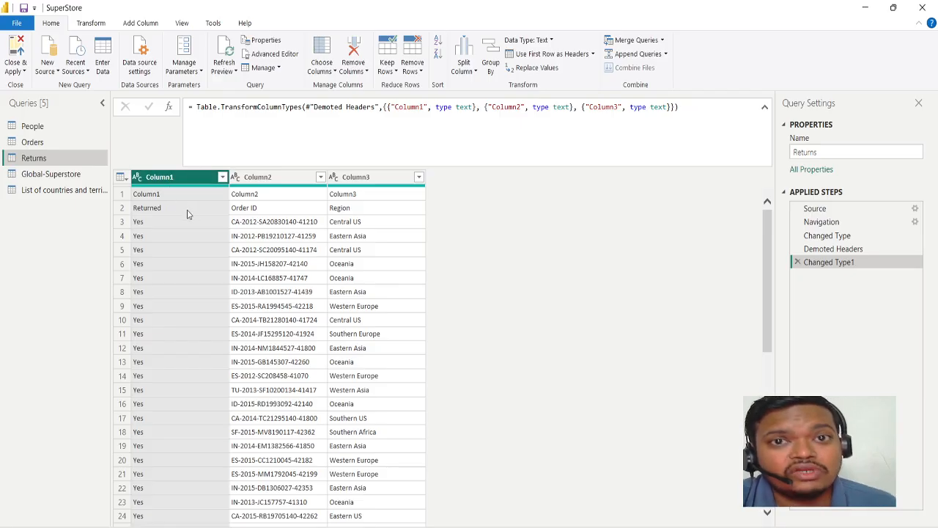
left_click(593, 54)
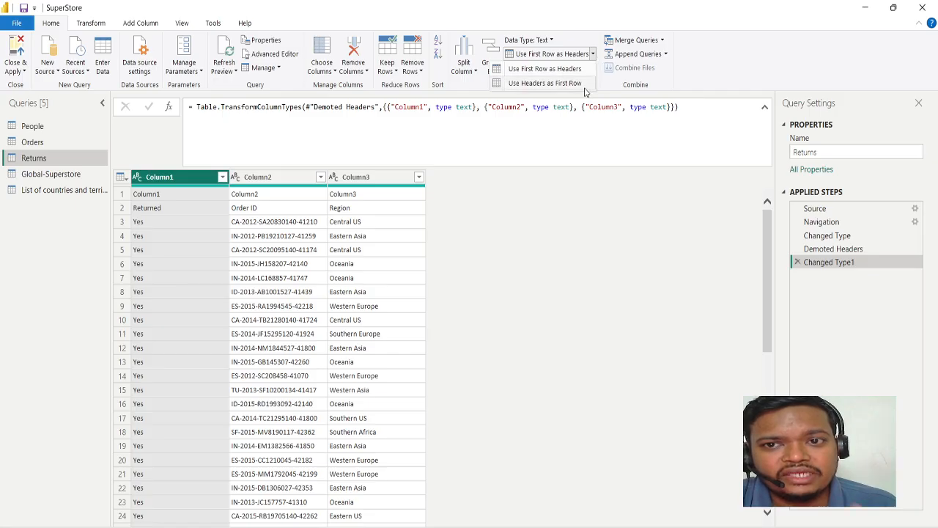
- Delete the Demoted Headers step from the applied steps of the Returns query
left_click(798, 267)
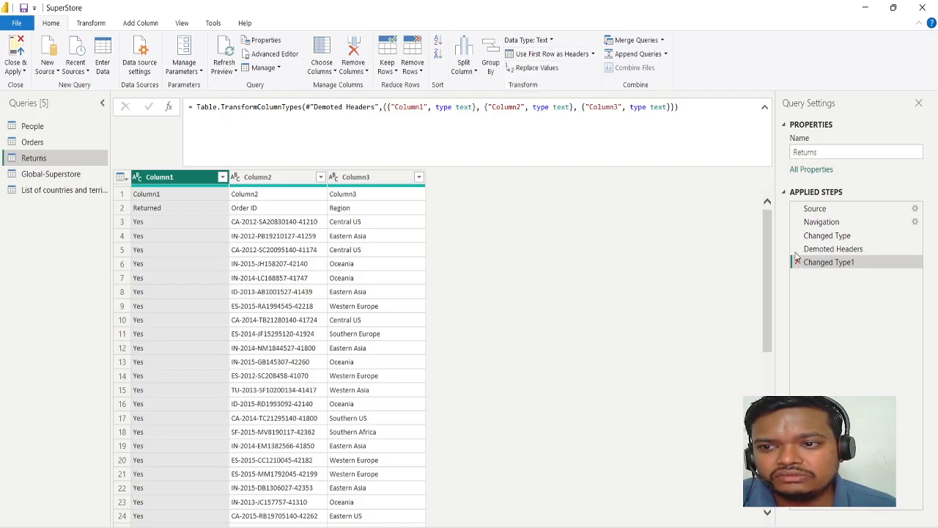
left_click(809, 250)
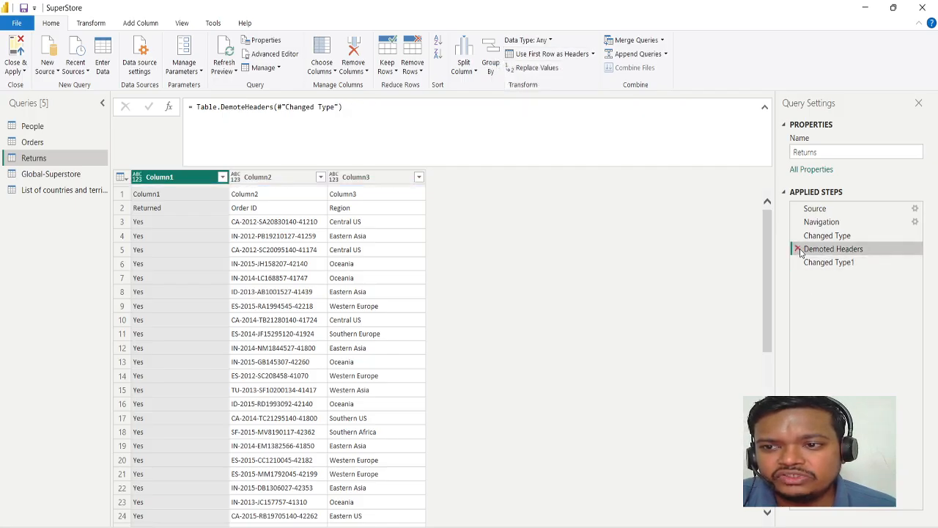
left_click(798, 250)
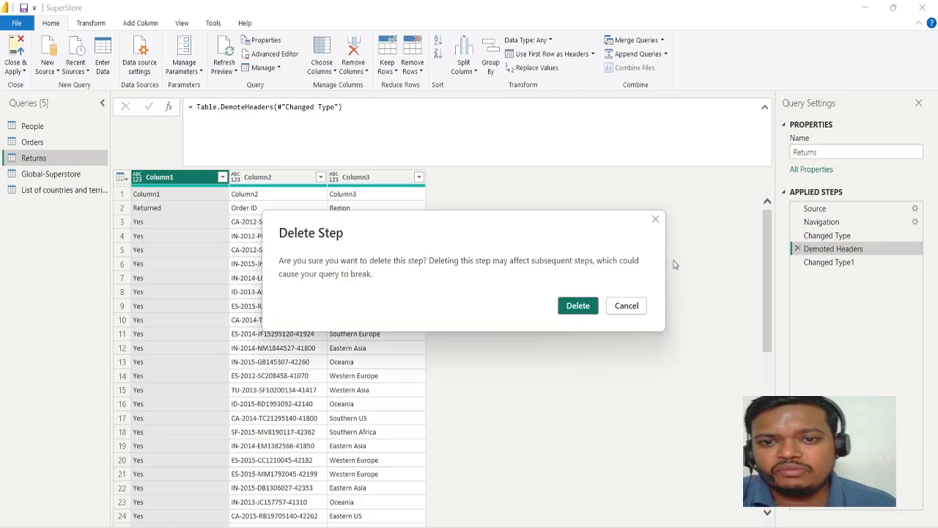
left_click(578, 304)
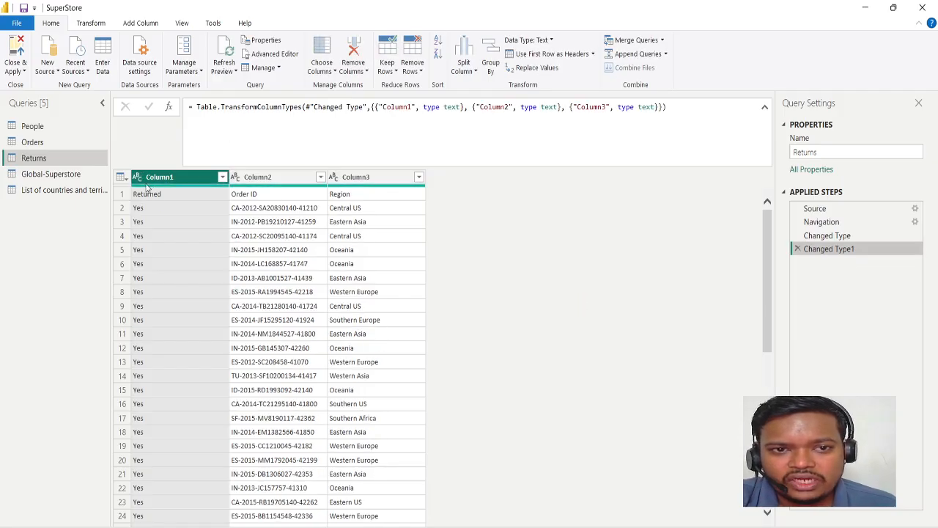
- Promote the first row of the Returns table to column headers
left_click(262, 212)
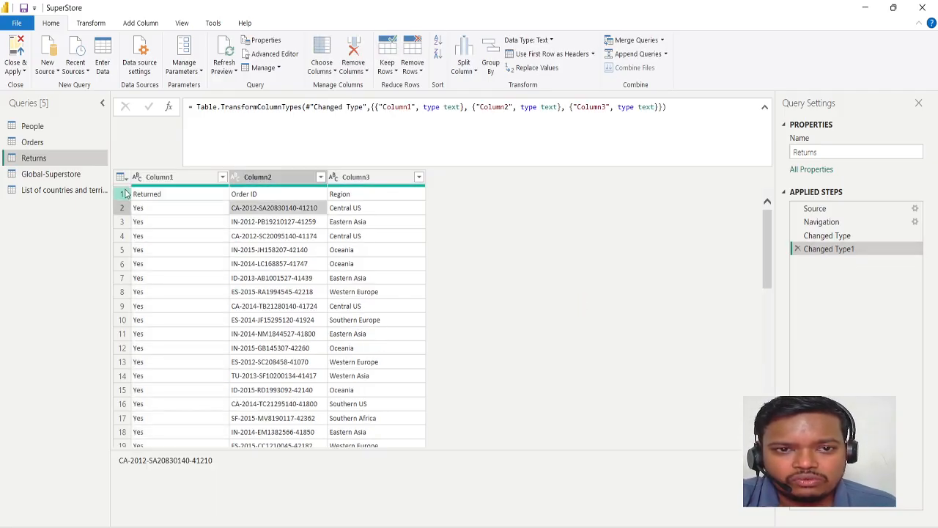
left_click(122, 193)
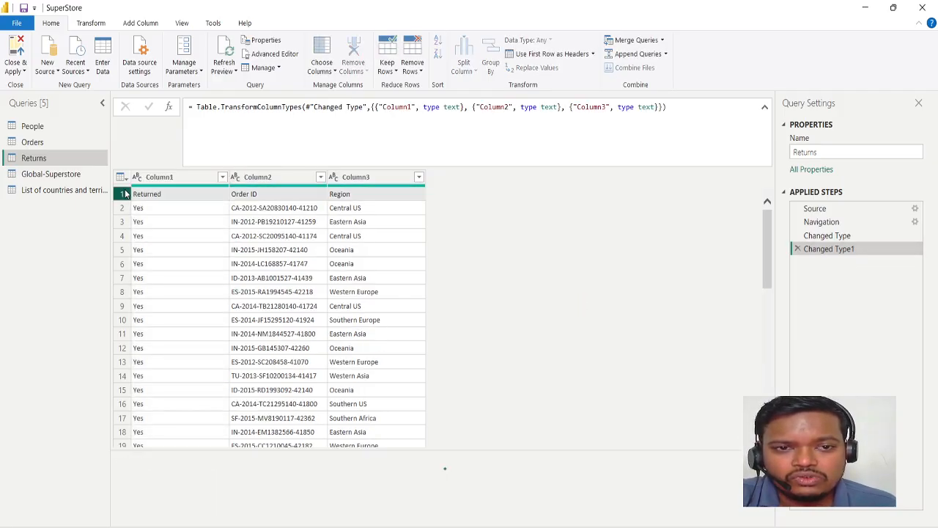
left_click(594, 54)
left_click(547, 69)
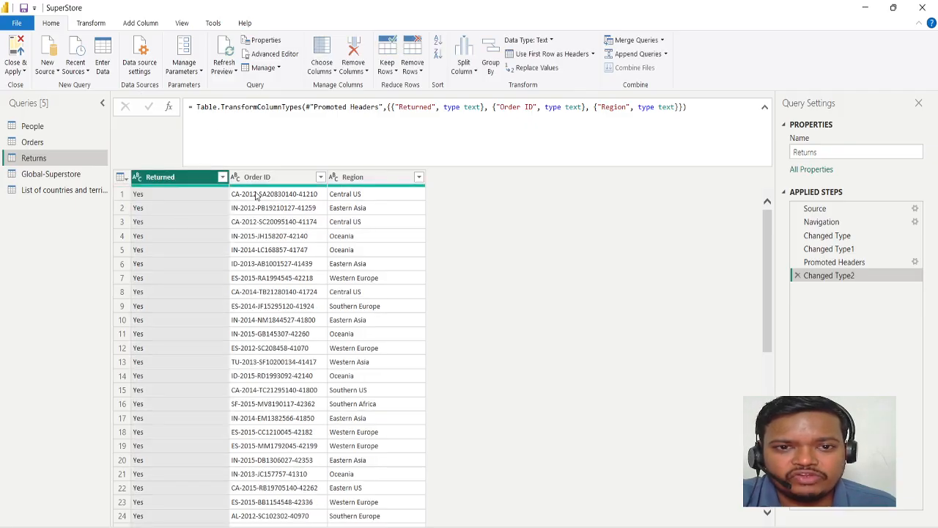
- Remove duplicate rows from the Returns table based on the Order ID column
left_click(266, 237)
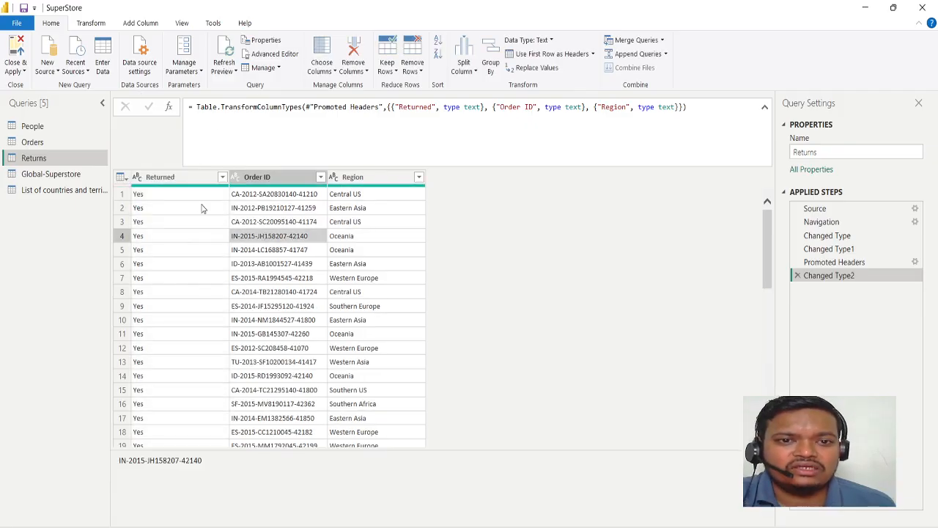
left_click(261, 179)
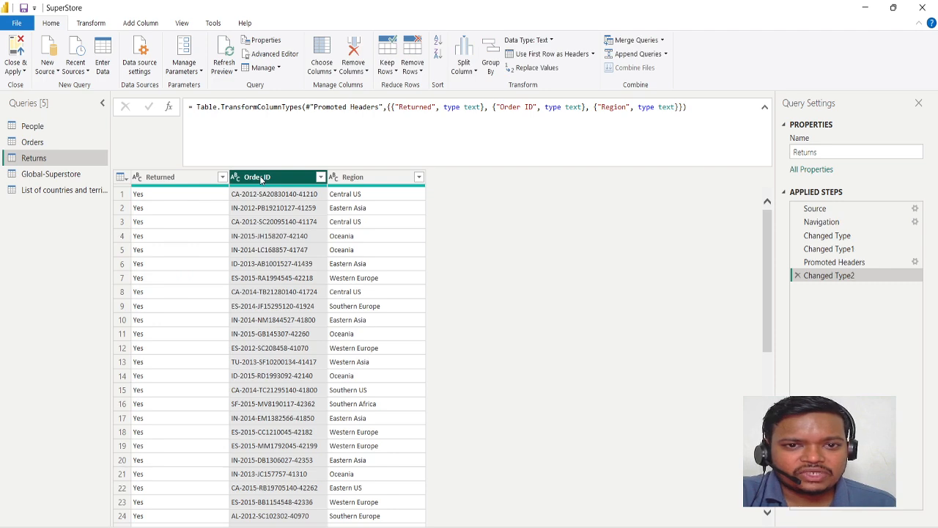
left_click(414, 71)
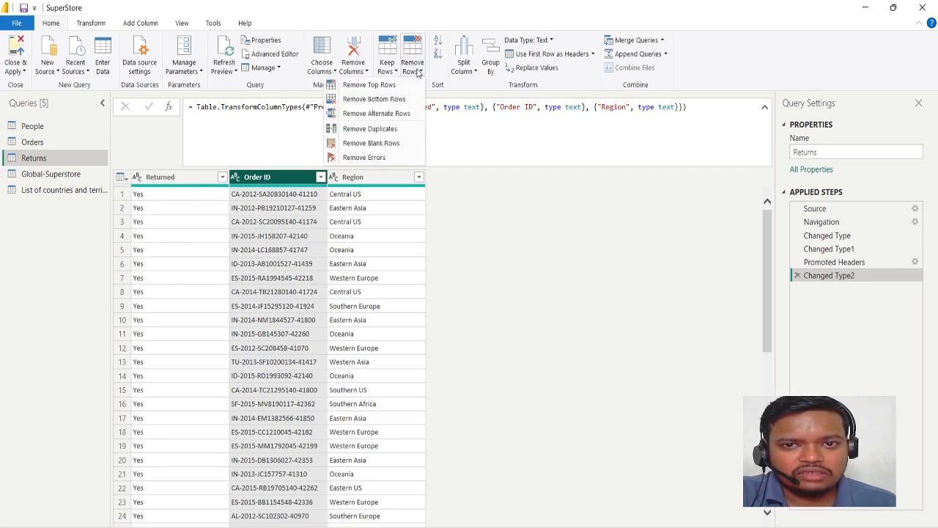
left_click(387, 128)
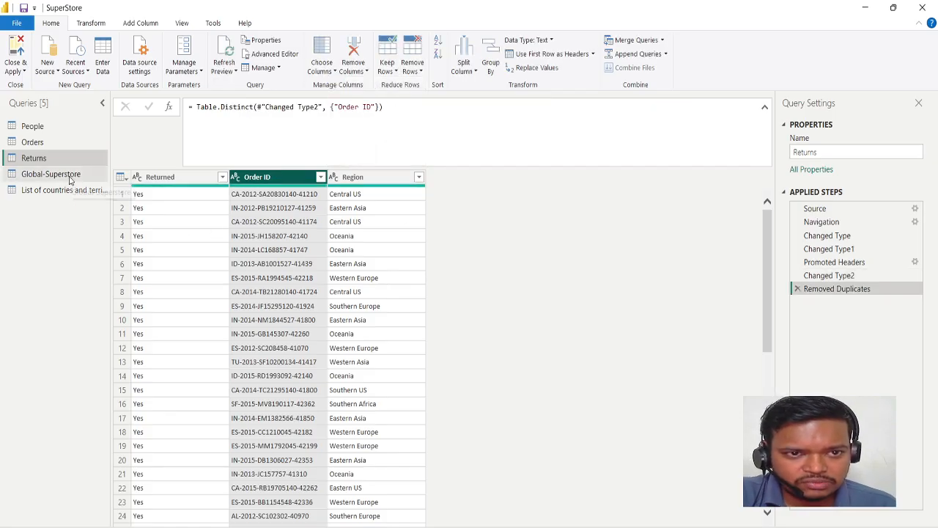
- Open the People query, look through its rows and refresh its data preview
left_click(57, 129)
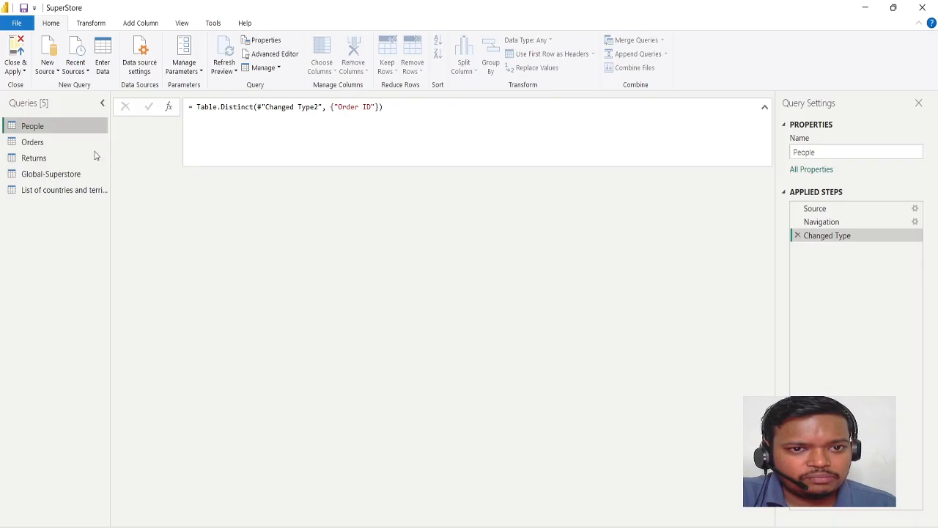
scroll(267, 290, "down", 1)
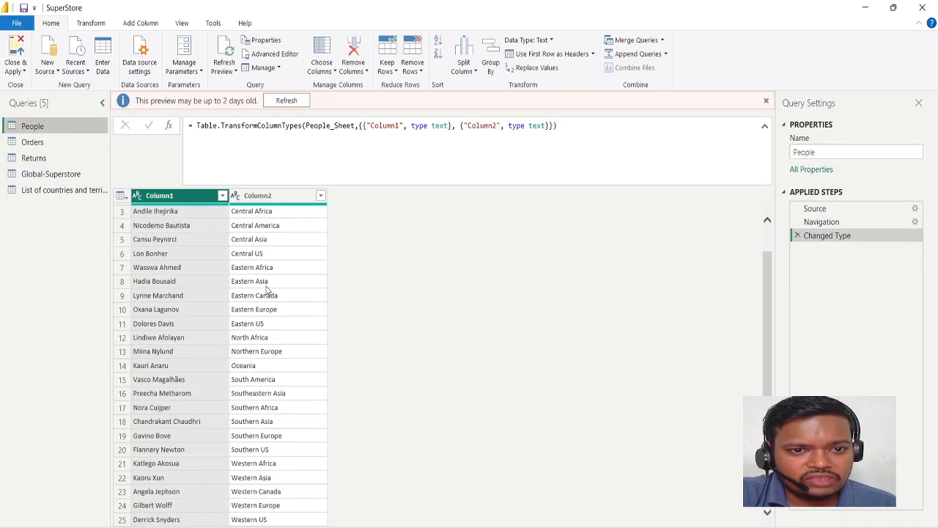
scroll(208, 363, "up", 1)
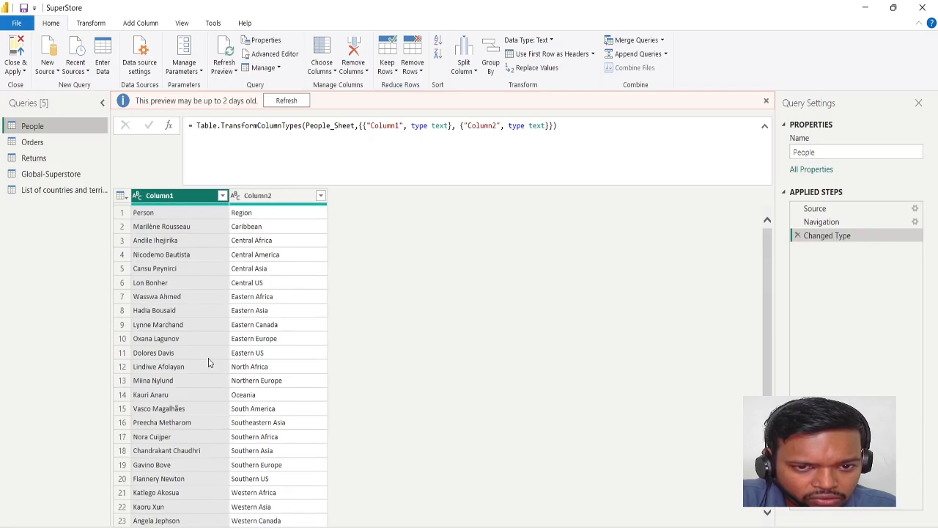
left_click(299, 102)
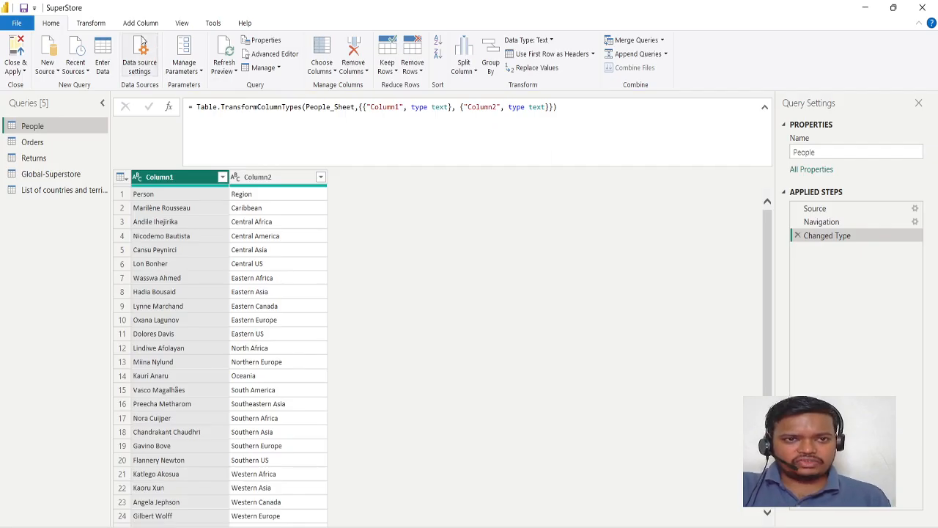
- Close the query editor with all changes applied and check the Orders table through to its Net Profit and Total Sales columns
left_click(18, 73)
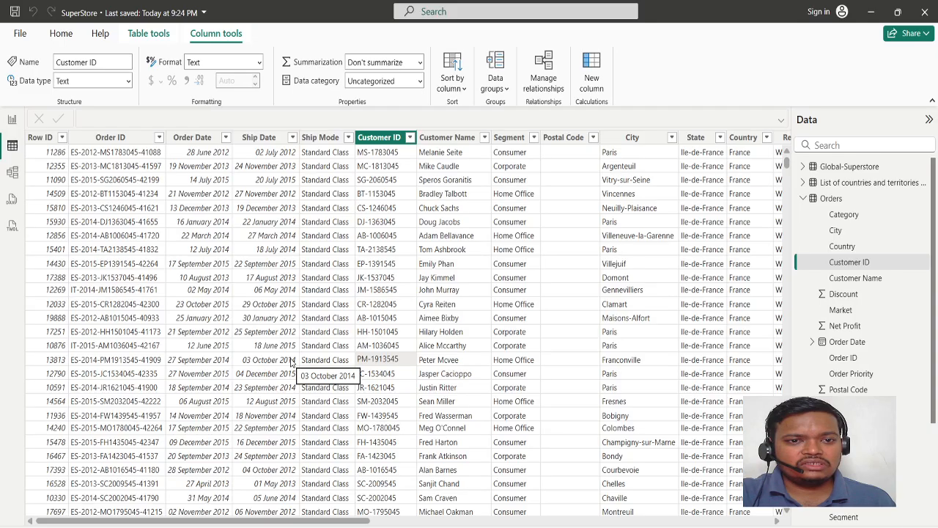
left_click(122, 140)
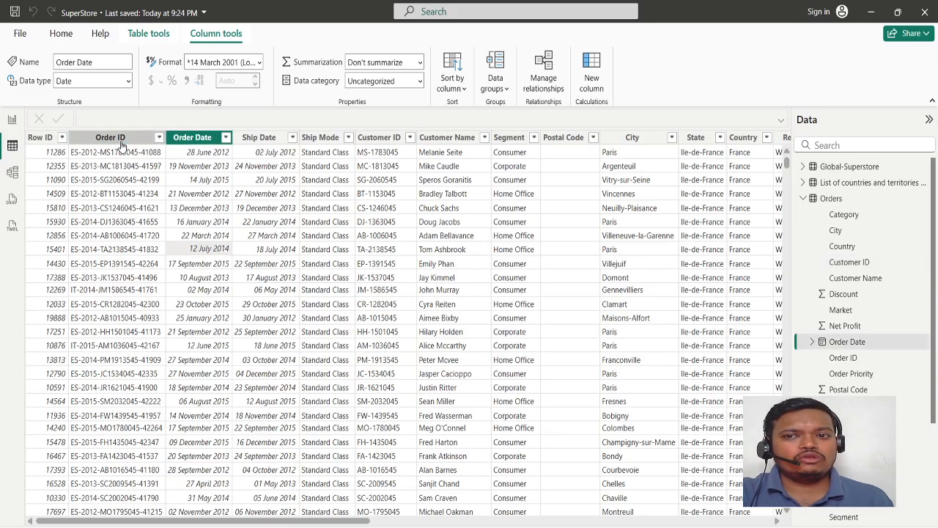
scroll(393, 242, "right", 10)
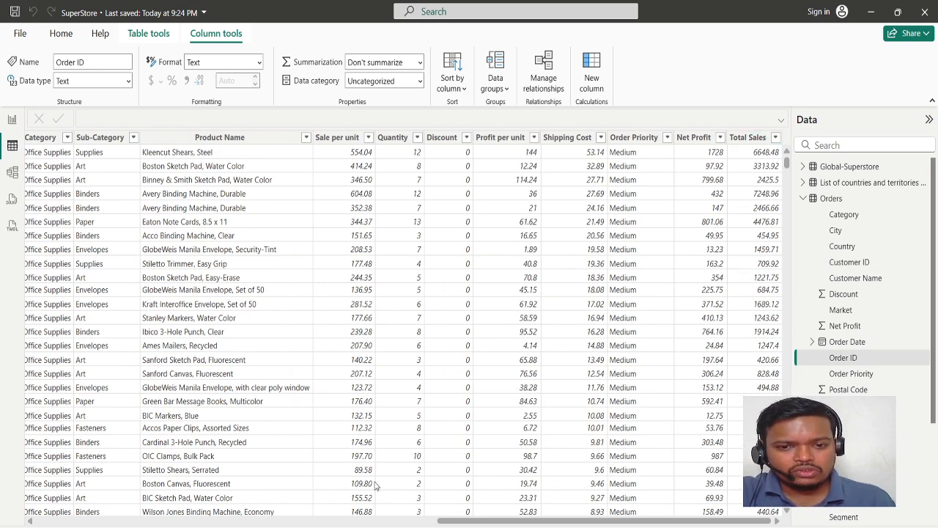
mouse_move(399, 527)
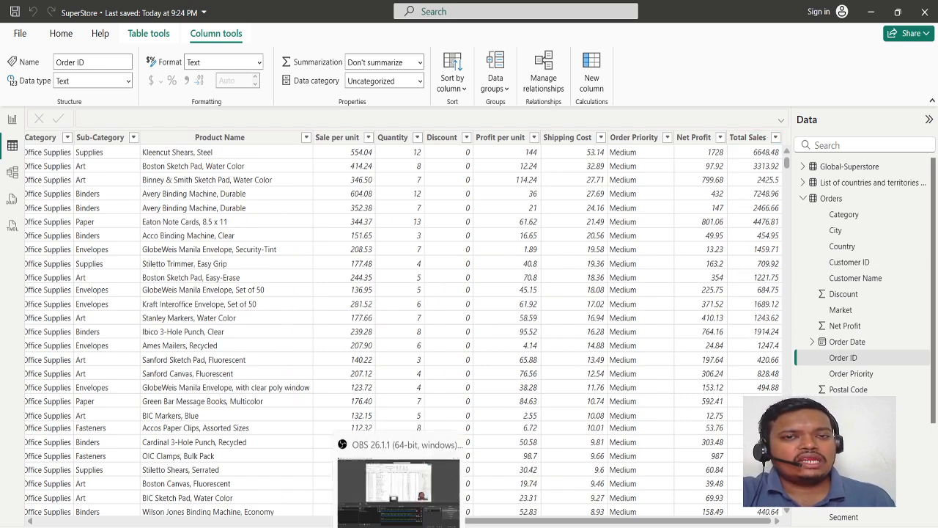
left_click(399, 484)
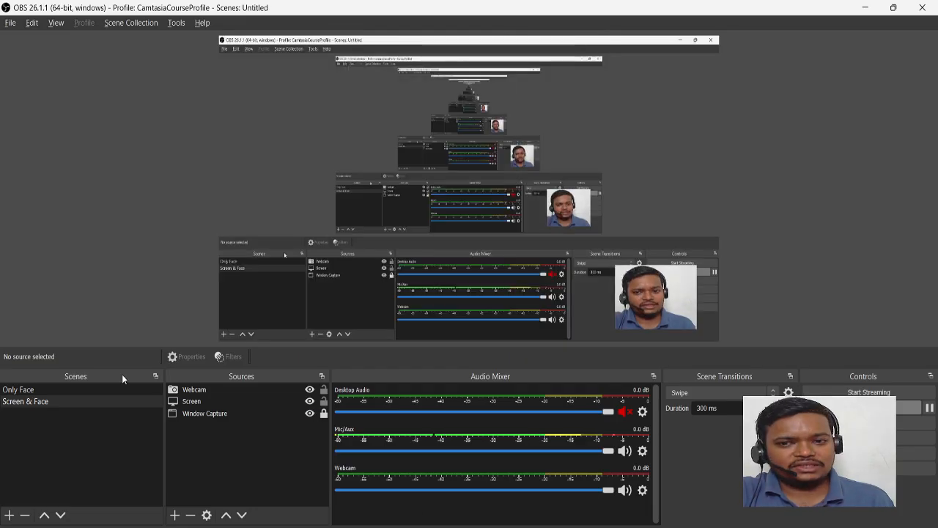
left_click(34, 389)
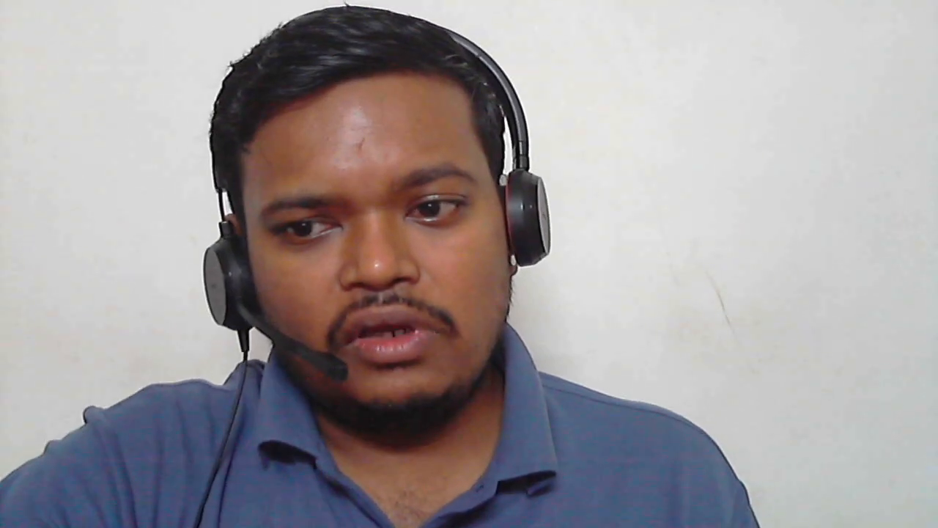